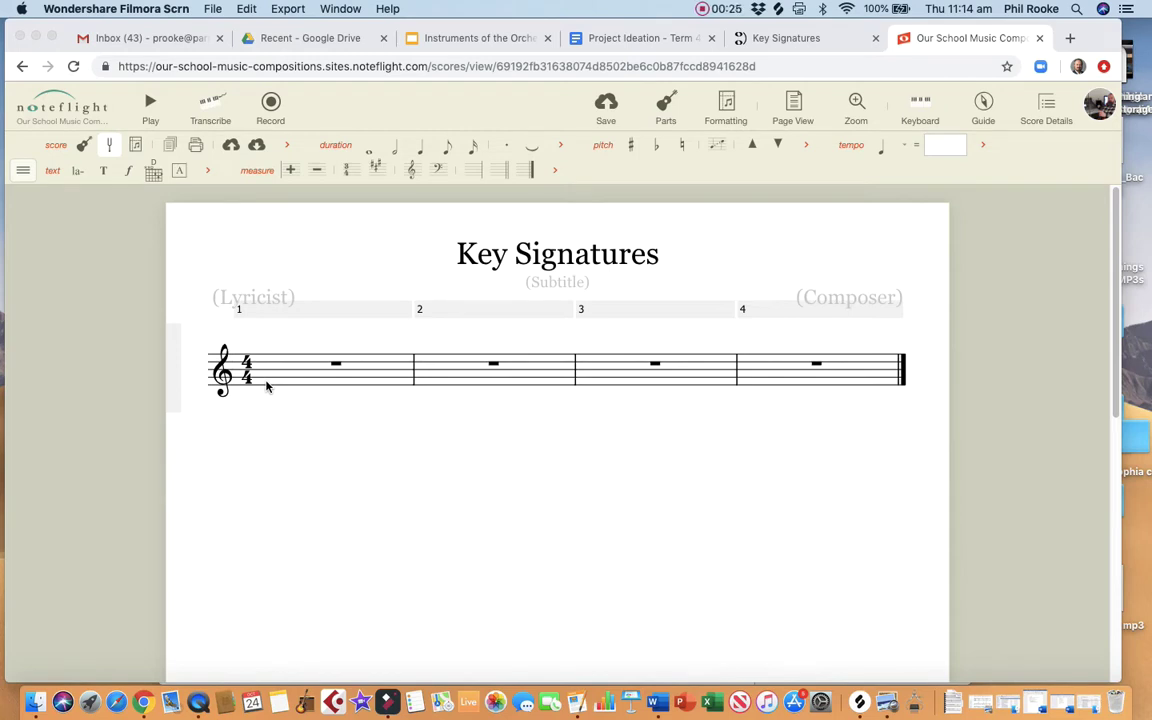
Enter the quarter-note scale D, E, F, G, A, B, C across measures 1–2
click(267, 386)
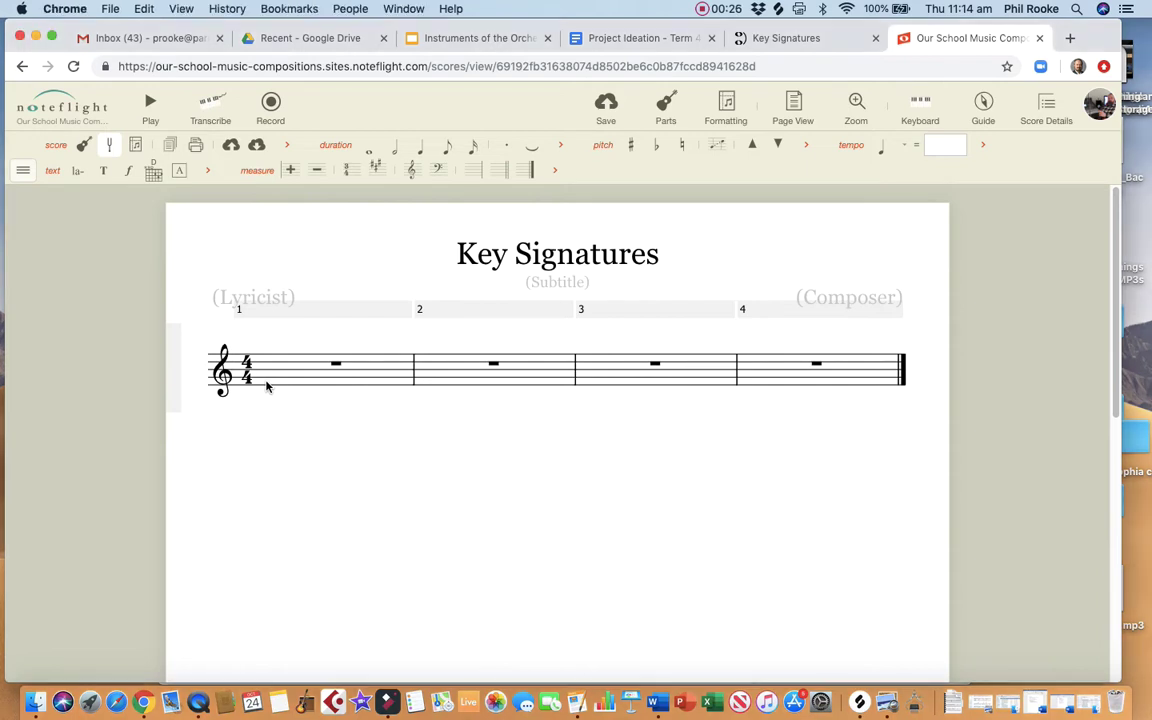
click(267, 386)
click(270, 388)
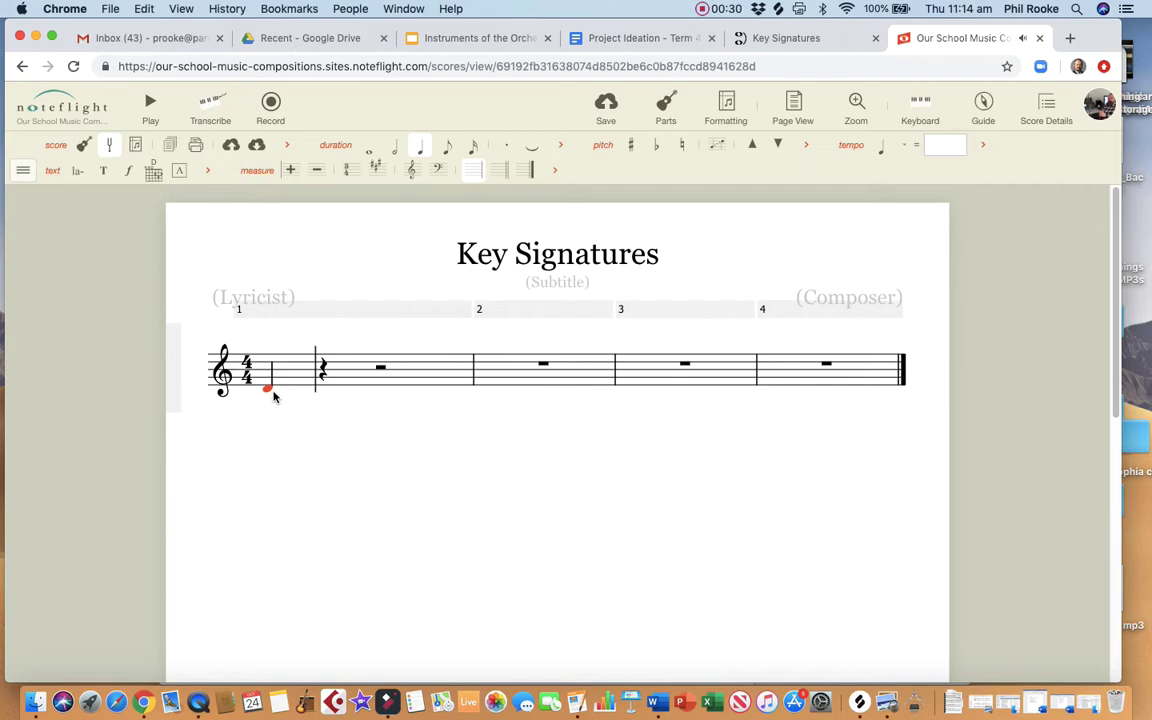
click(274, 396)
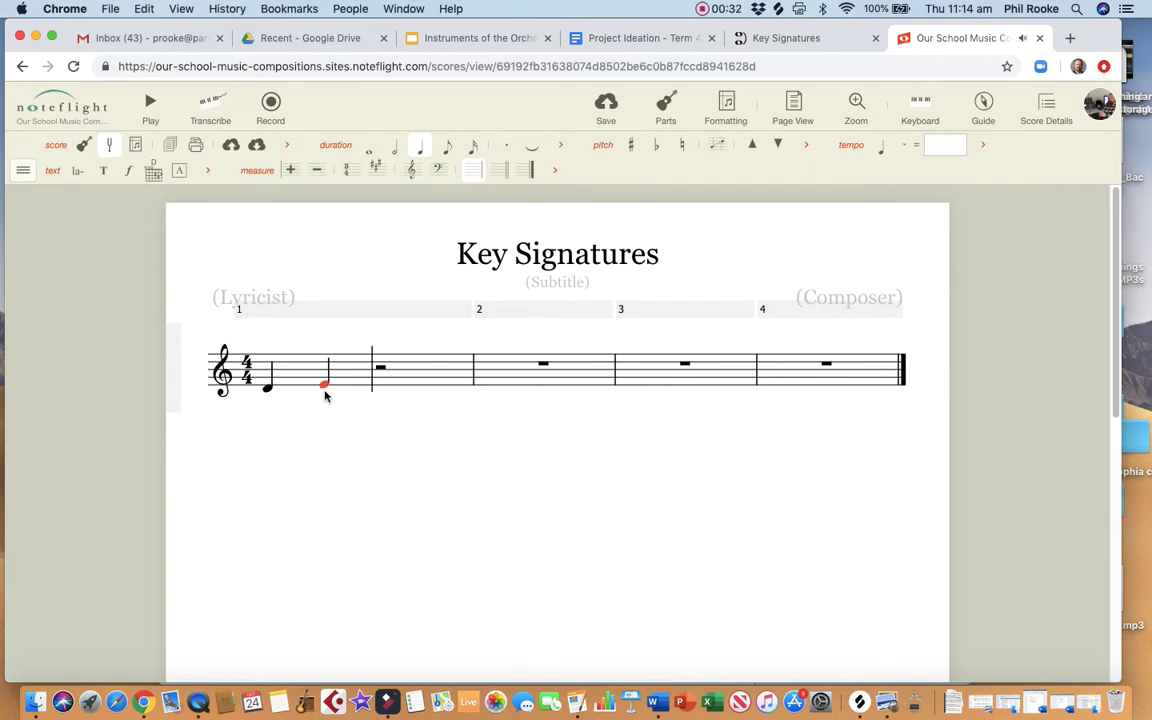
click(325, 395)
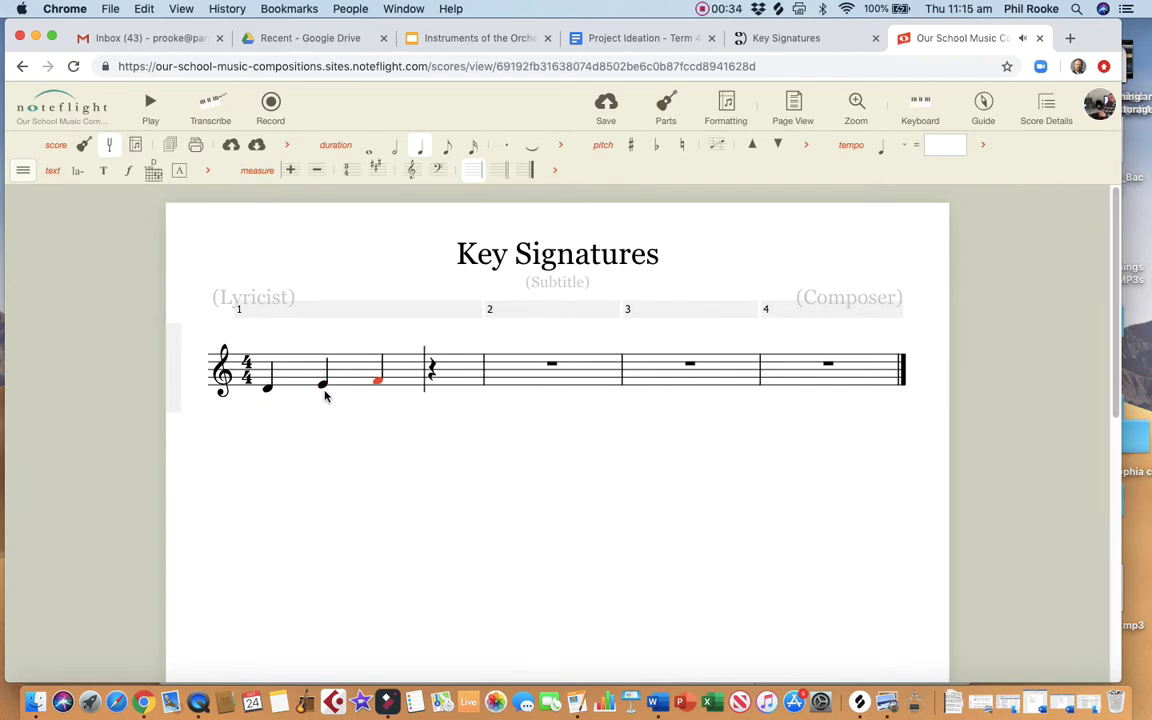
key(f)
key(g)
key(a)
key(b)
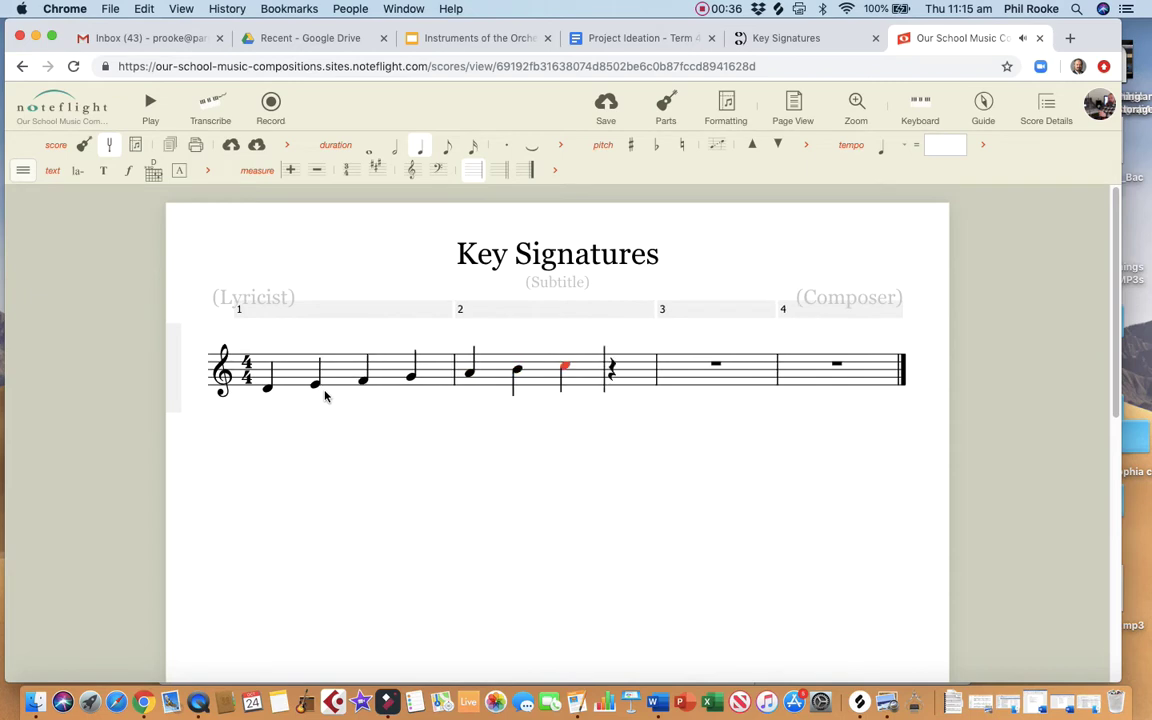
key(c)
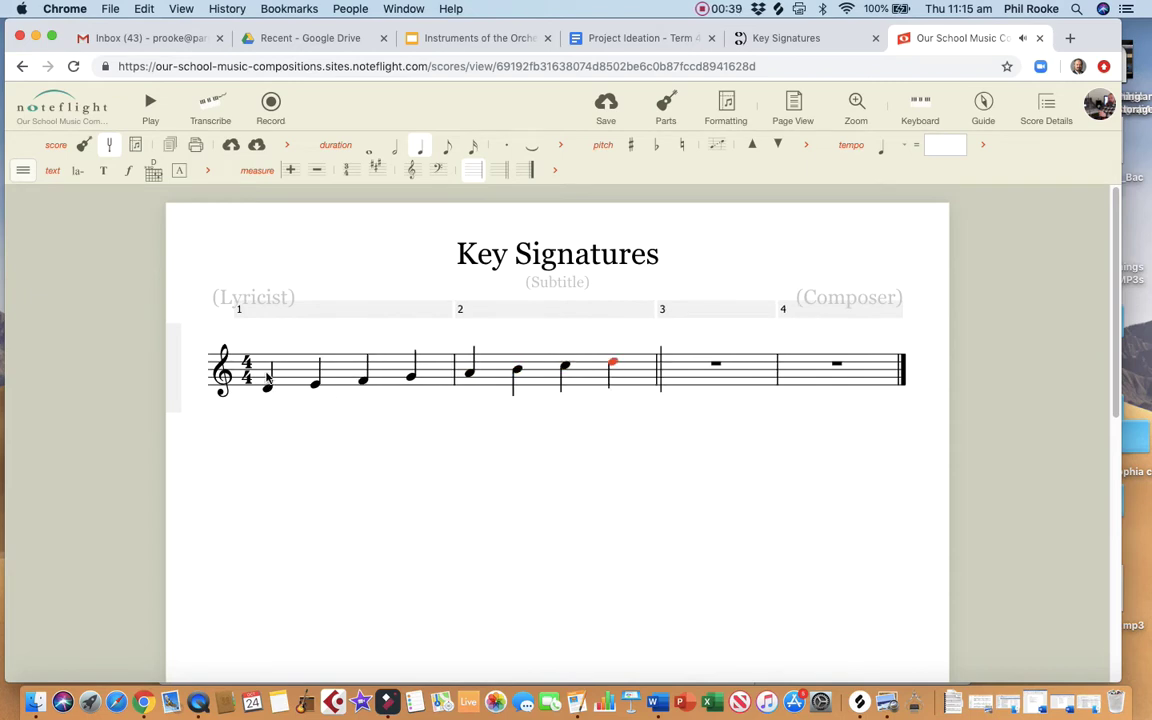
Play the new scale back from measure 1, raising the volume
click(268, 377)
key(XF86AudioRaiseVolume)
key(XF86AudioRaiseVolume)
key(XF86AudioRaiseVolume)
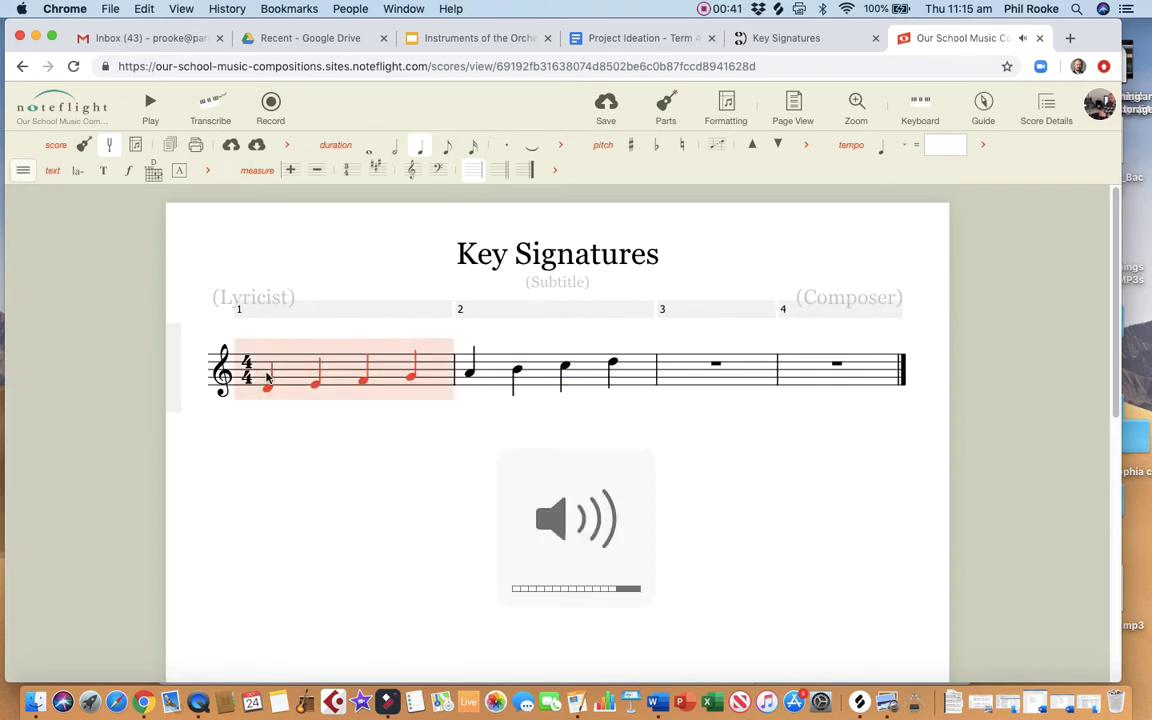
key(XF86AudioRaiseVolume)
key(space)
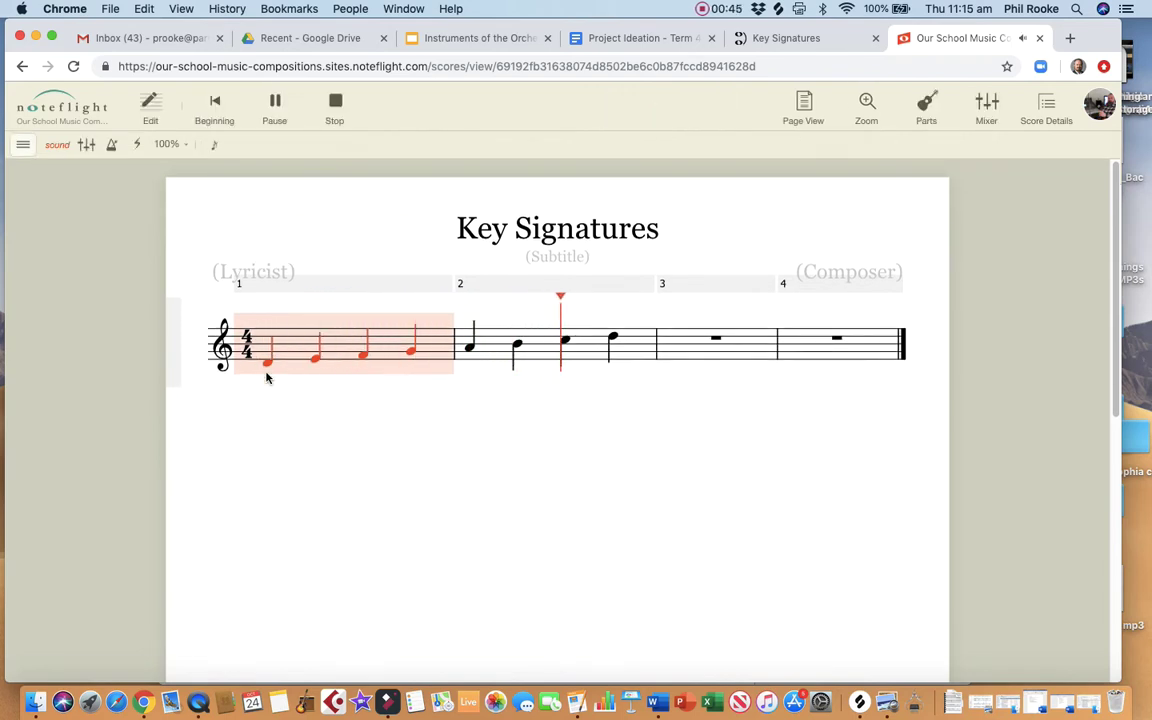
key(space)
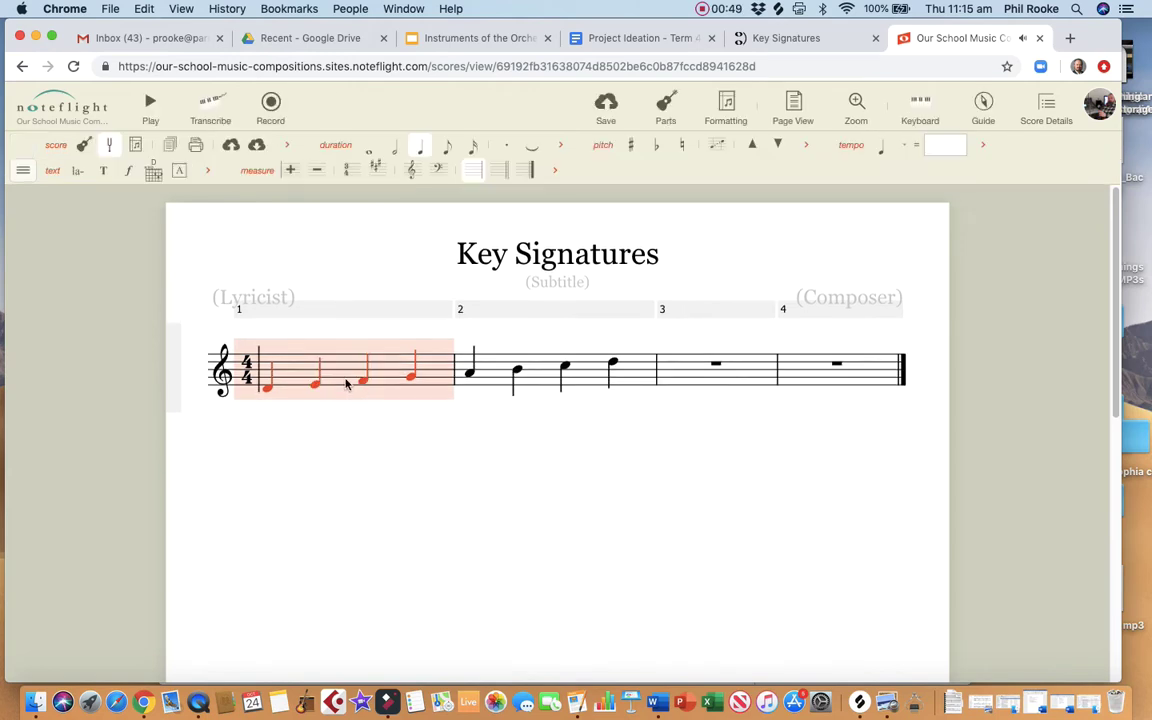
Add sharps to the F in measure 1 and the C in measure 2
click(361, 432)
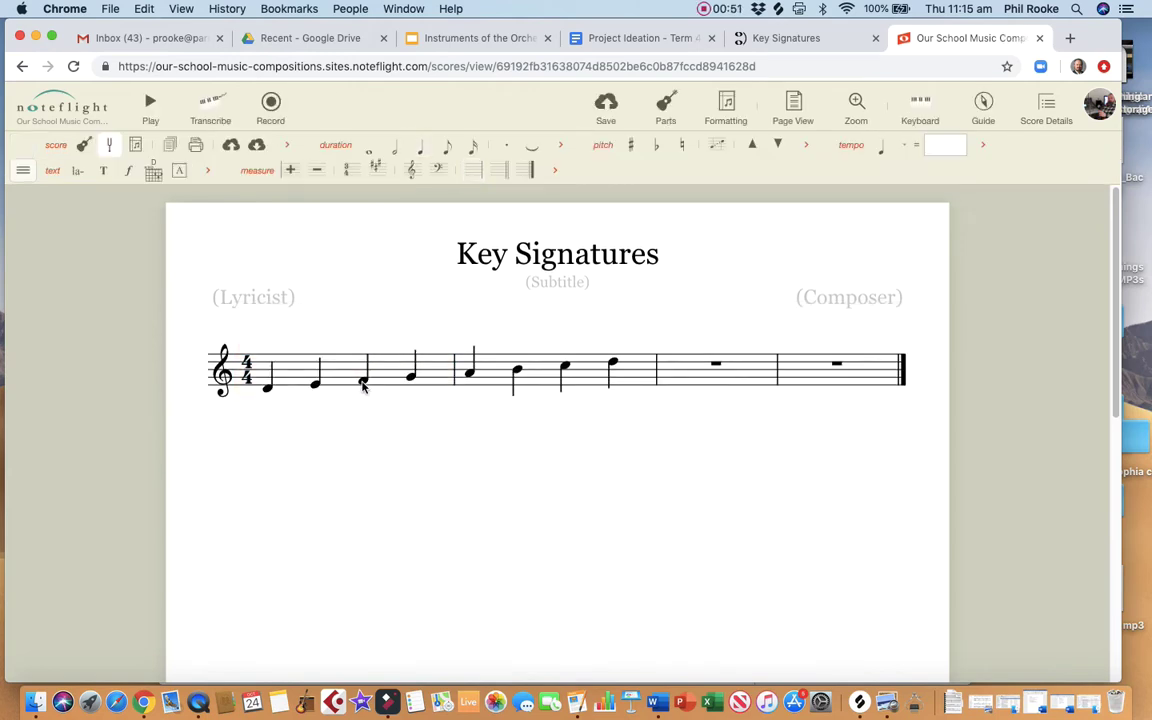
click(363, 385)
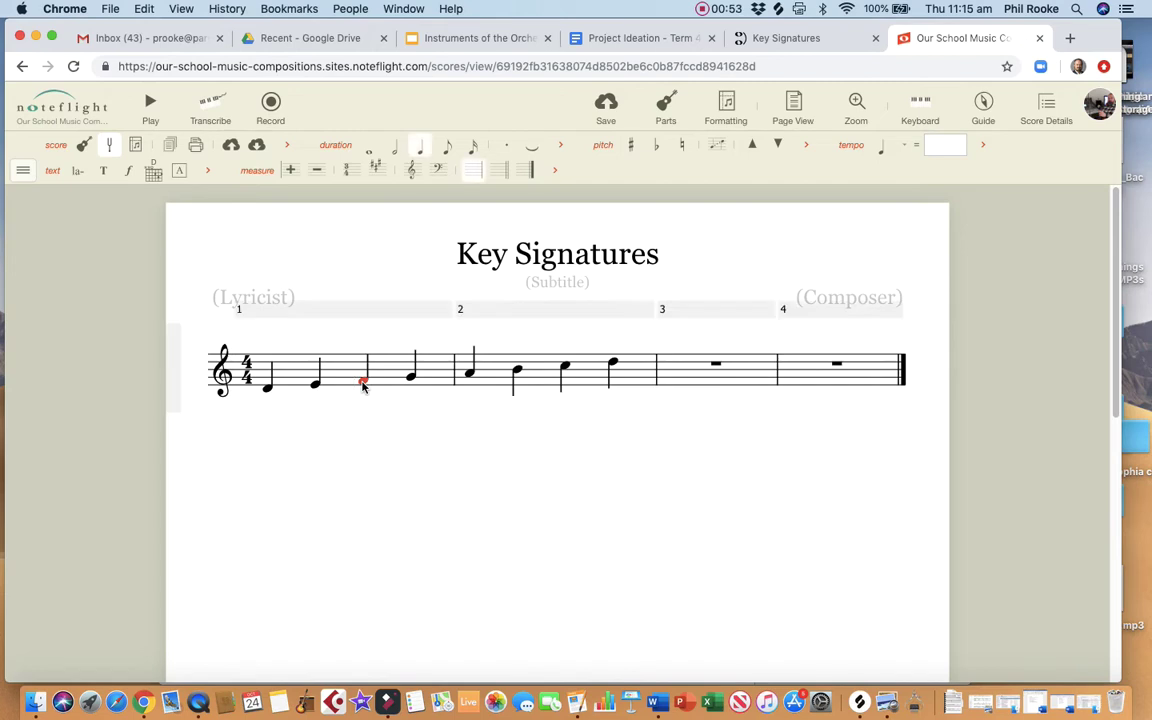
click(363, 385)
click(630, 146)
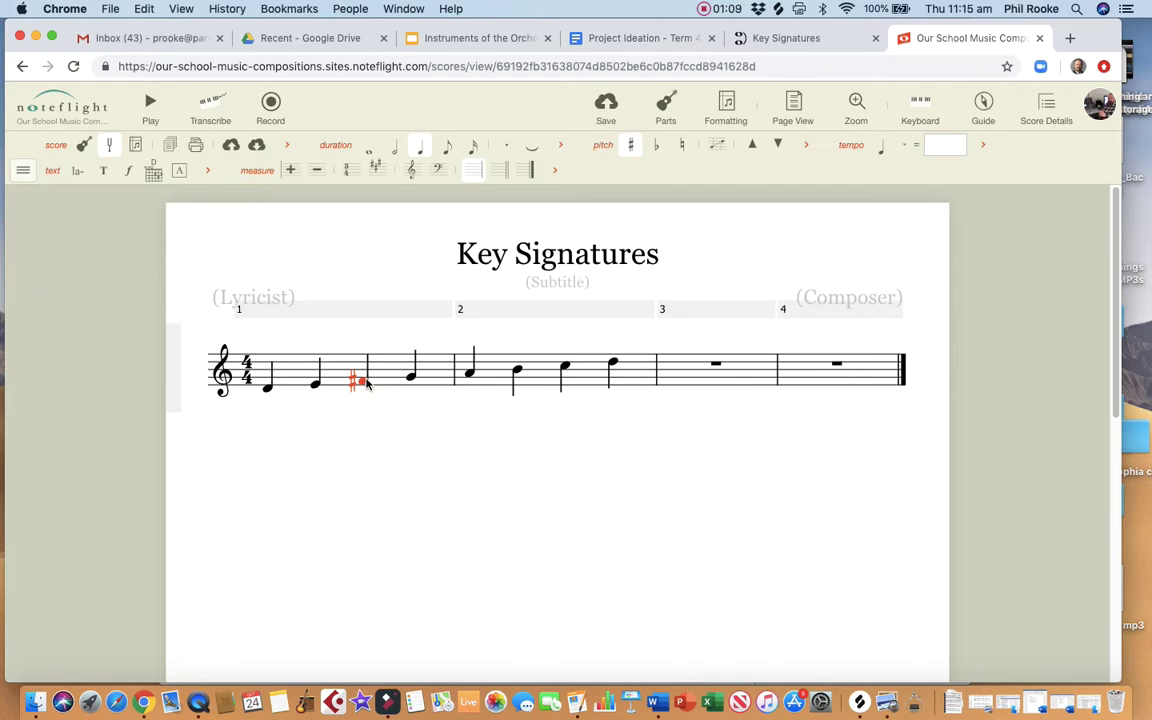
click(563, 369)
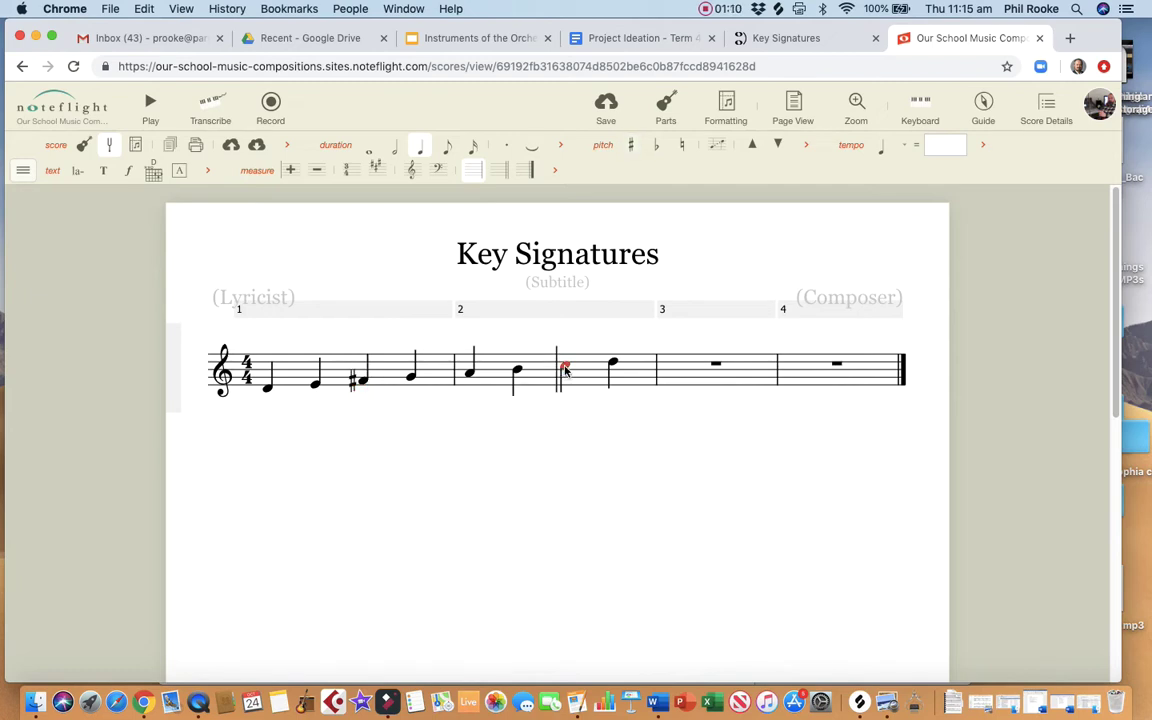
click(631, 147)
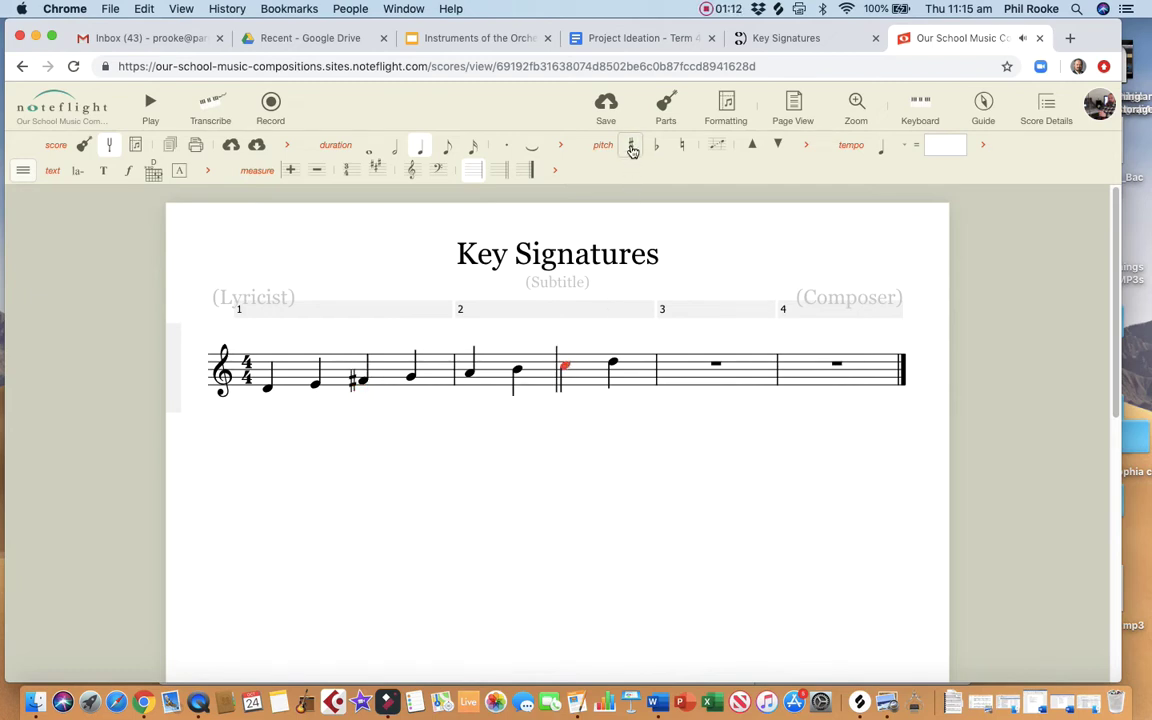
Play the corrected D major scale from measure 1
click(265, 381)
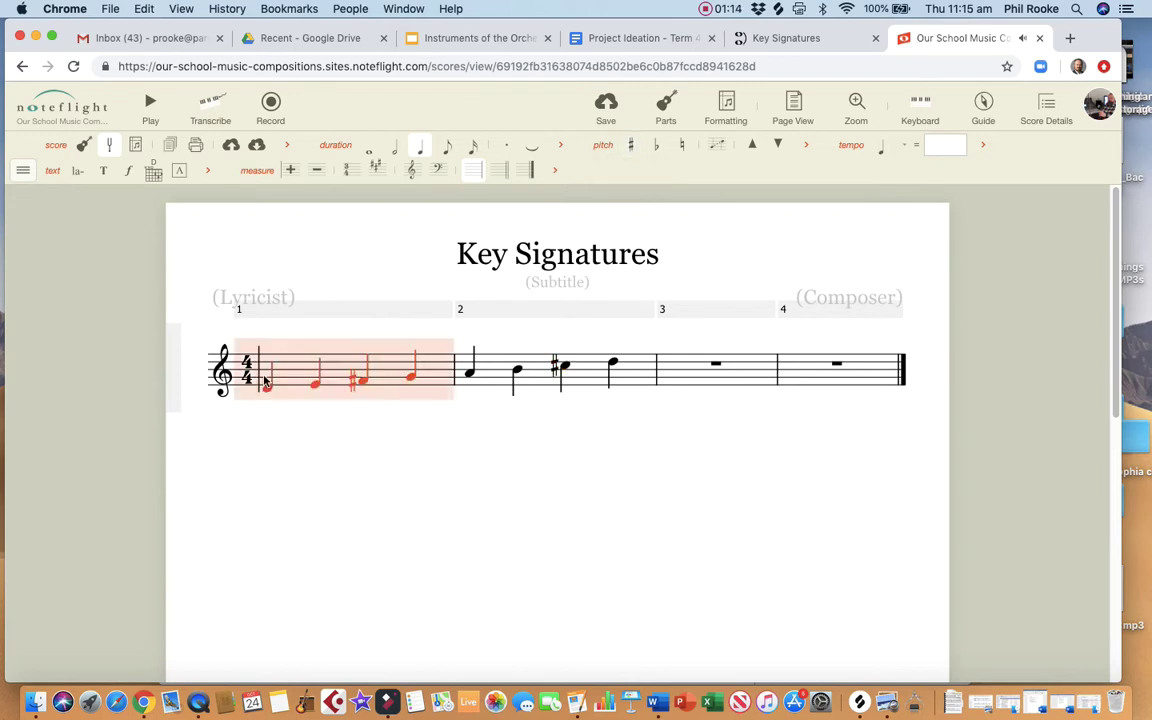
key(space)
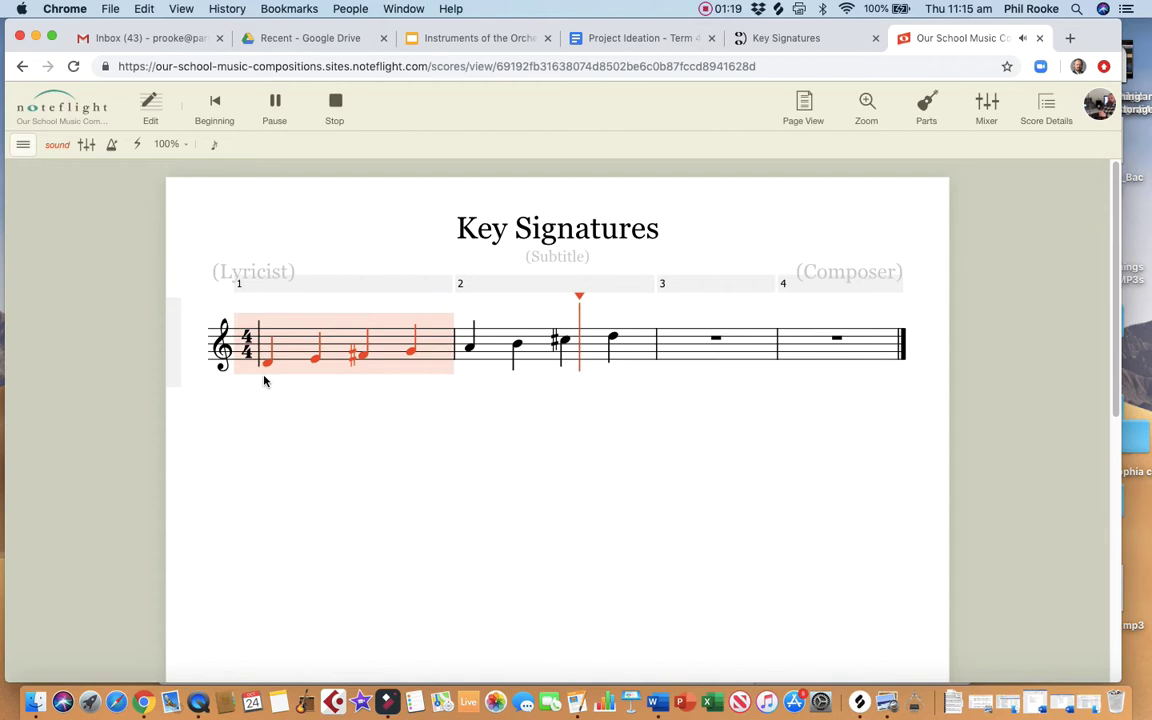
key(space)
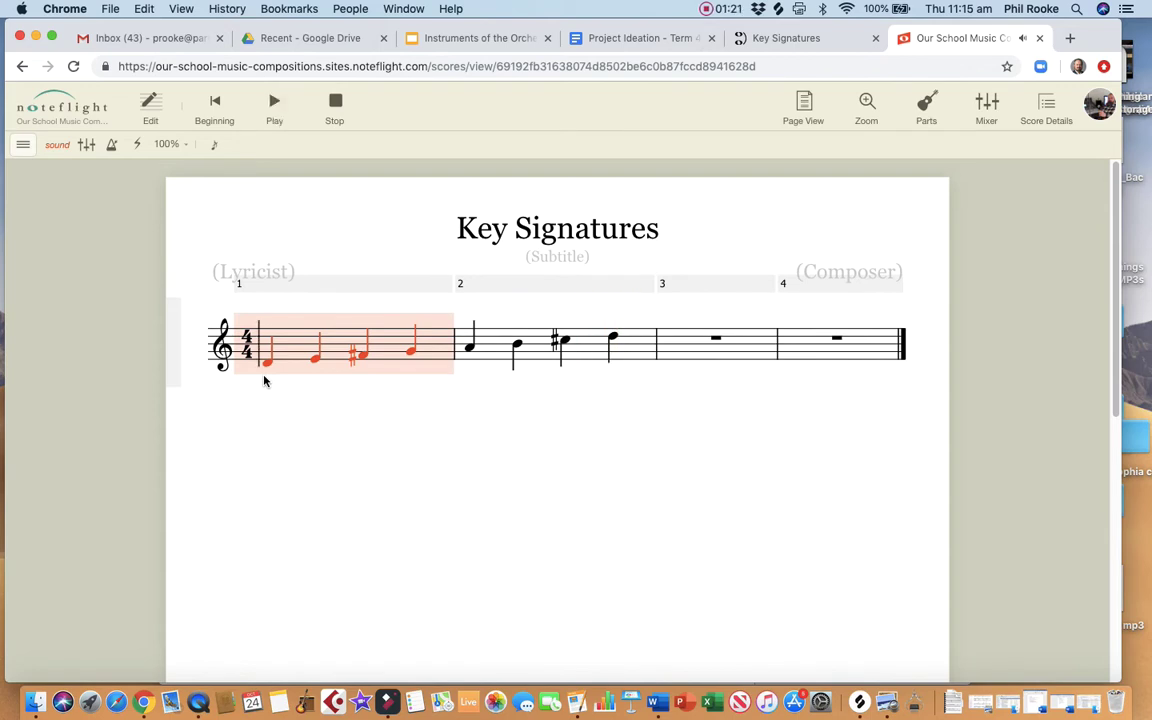
Switch back to Edit mode, select measure 1, then double-click to select the full staff
click(326, 427)
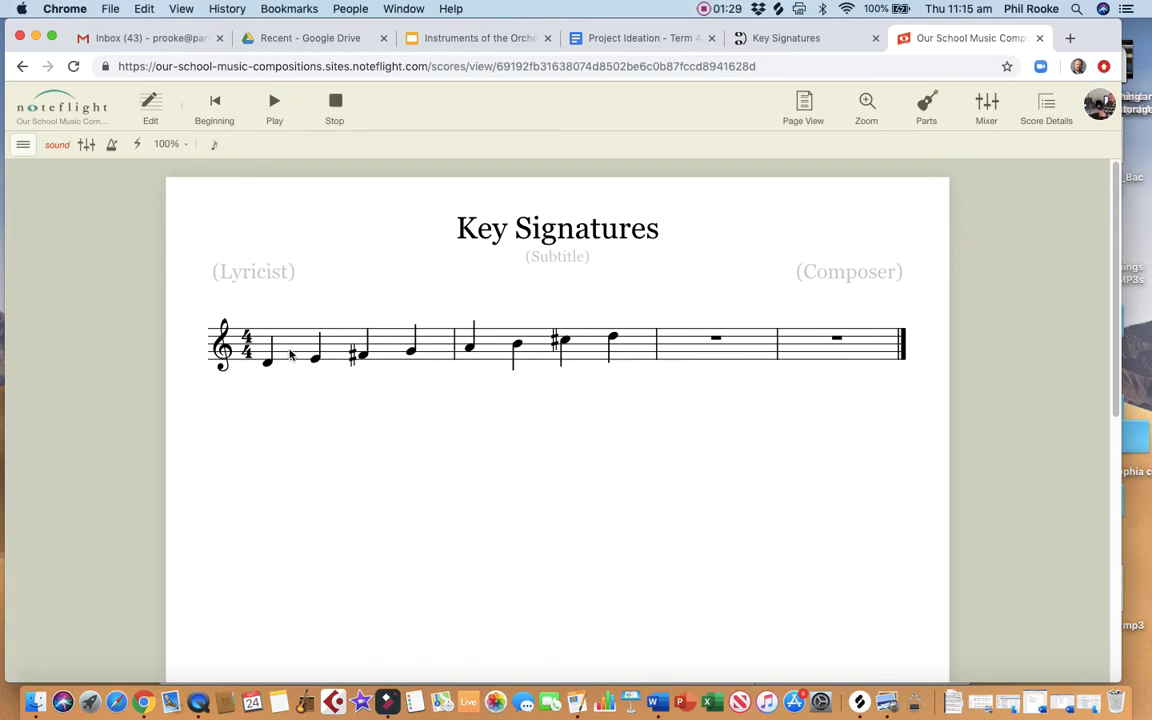
click(290, 355)
click(148, 108)
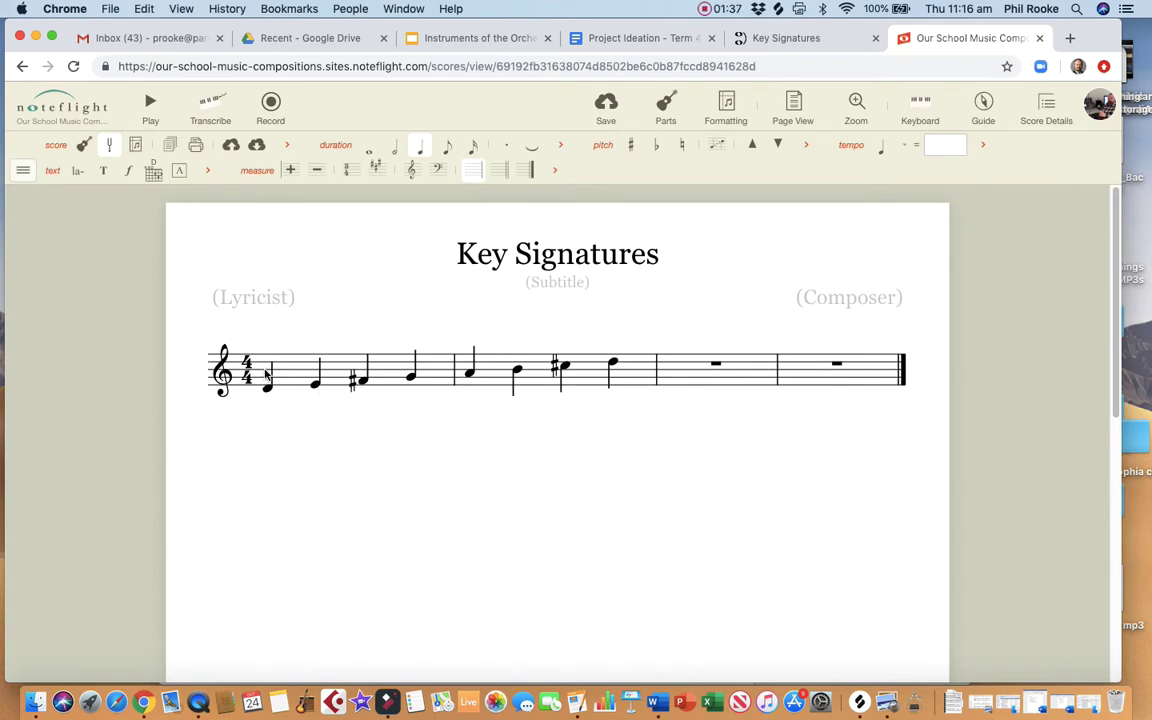
click(265, 373)
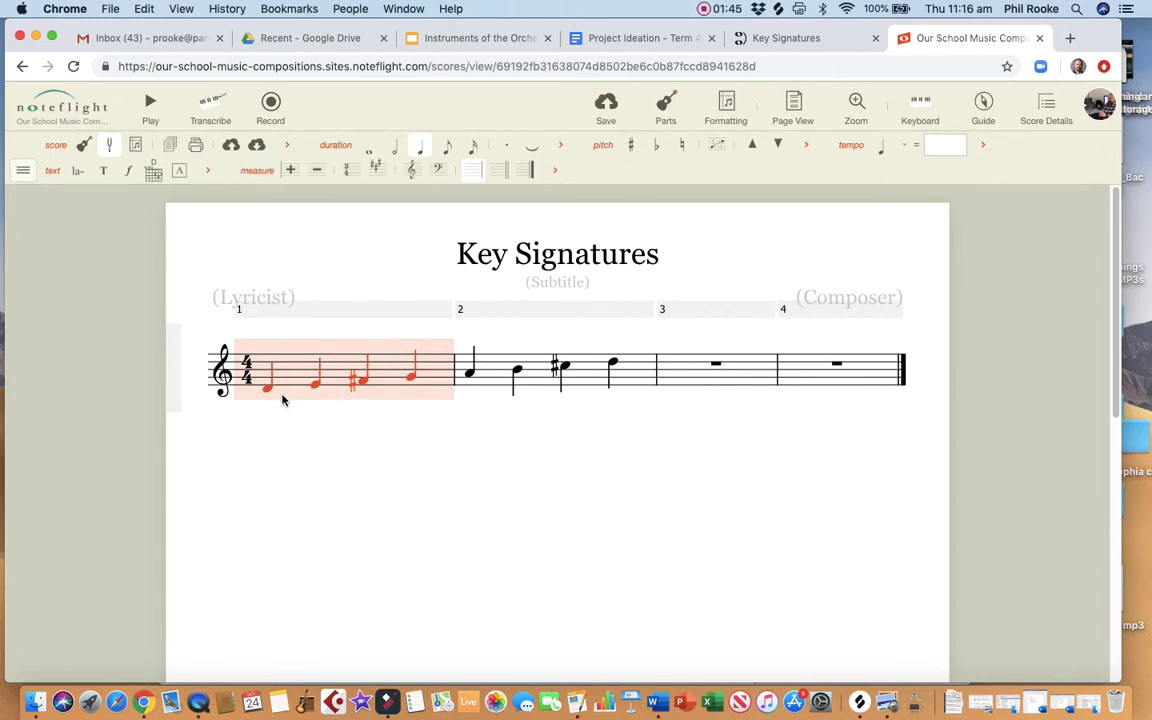
double_click(283, 400)
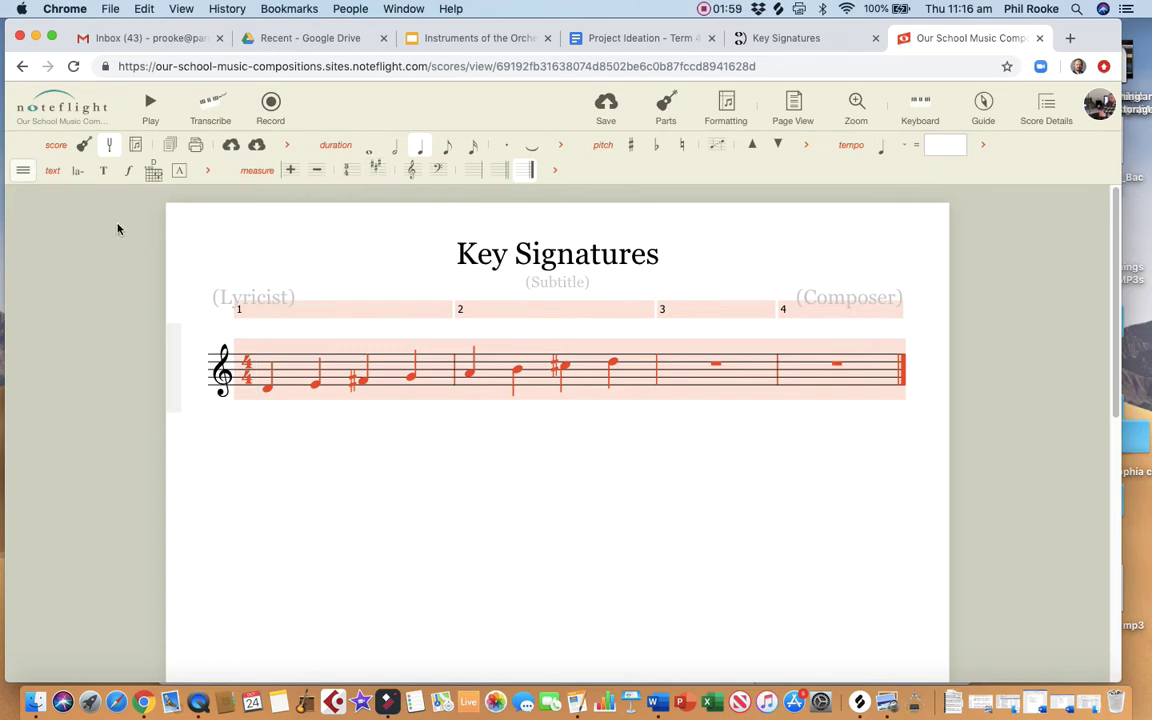
Hide and re-show the measure palette, then select measure 1 and extend to the whole score
click(22, 170)
mouse_move(37, 344)
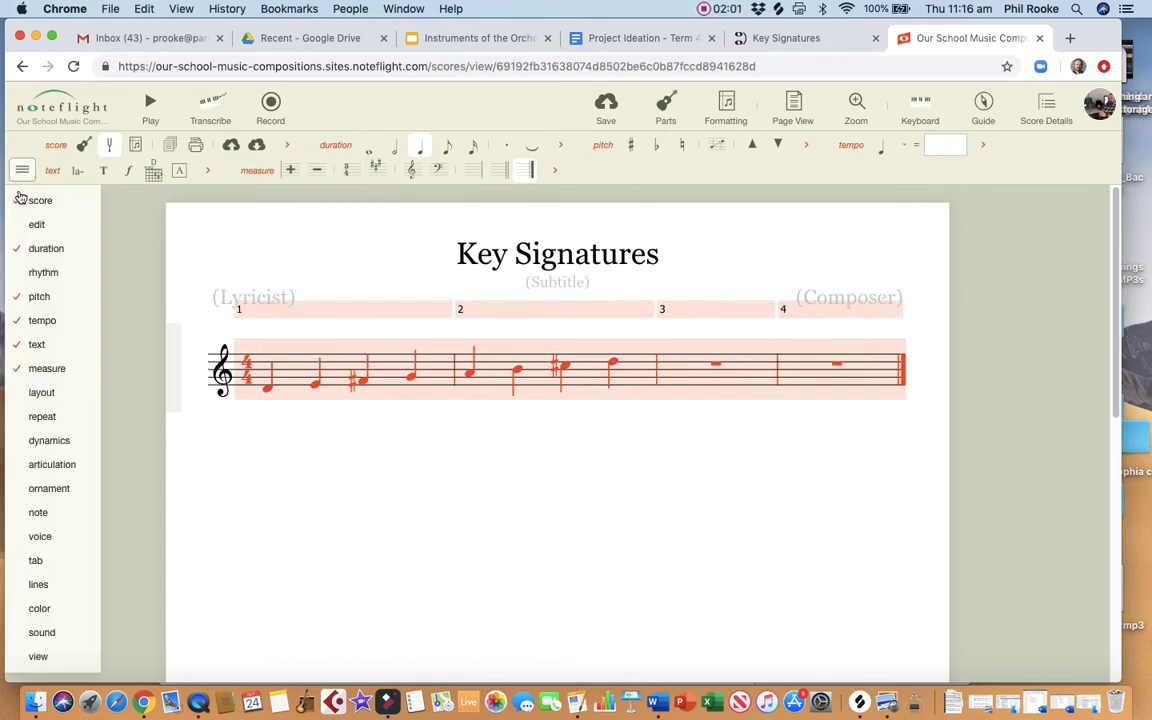
click(42, 368)
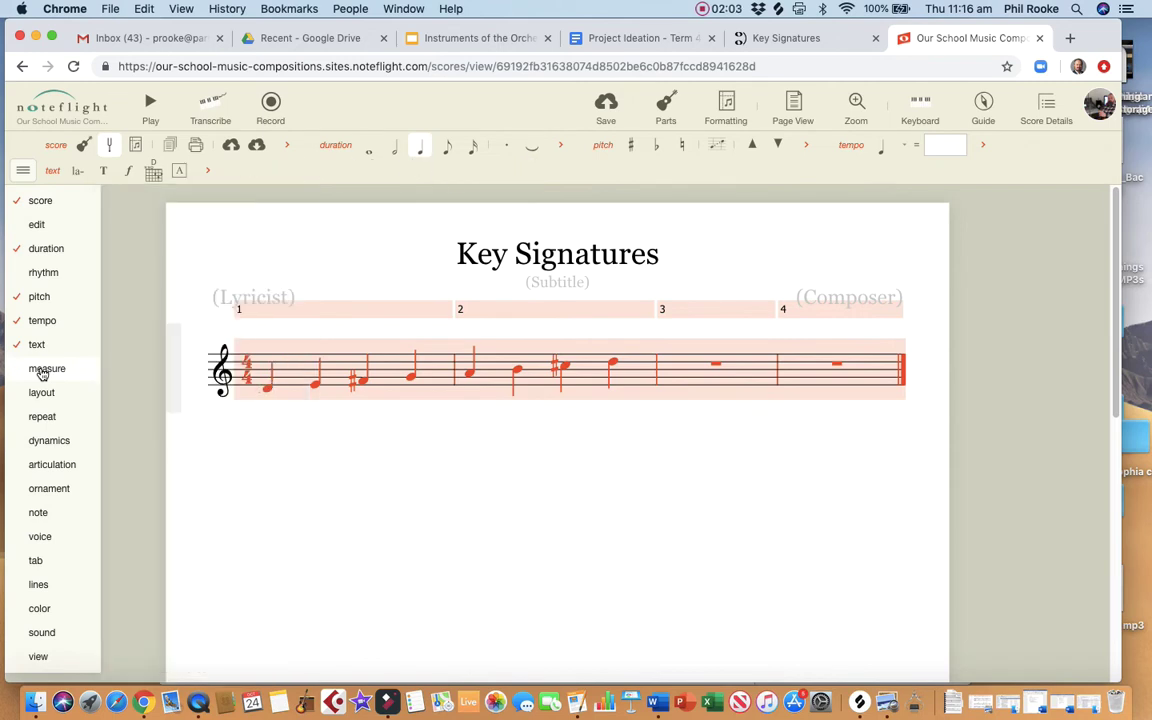
click(50, 368)
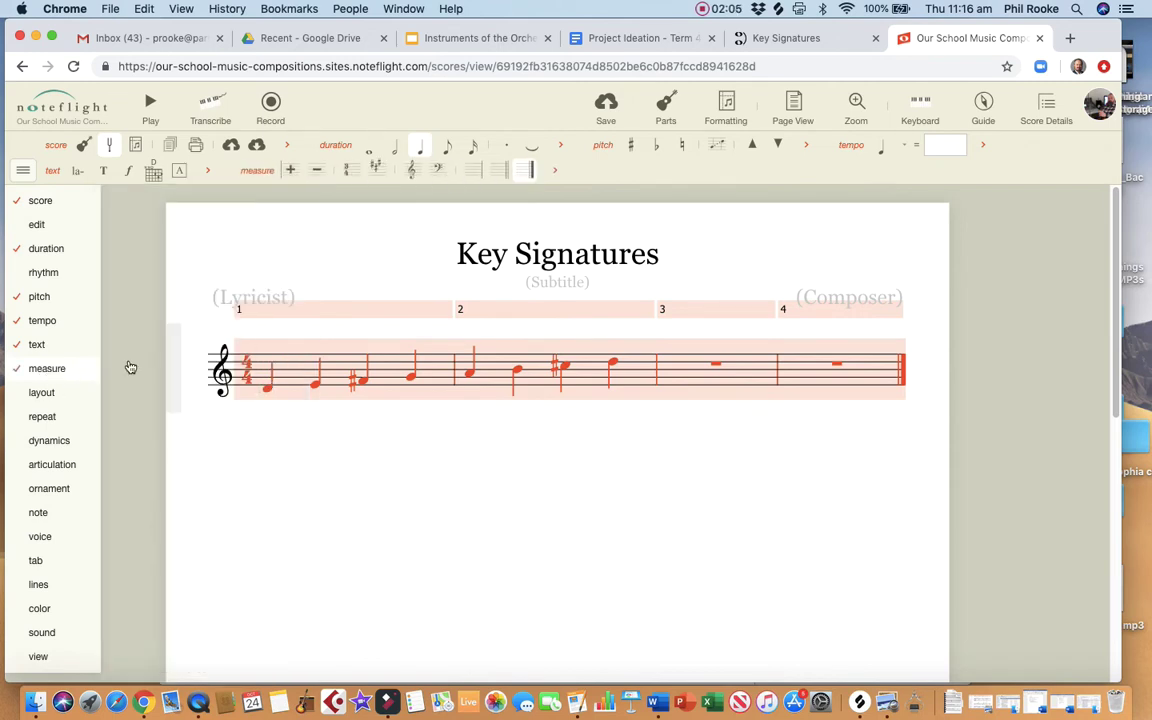
click(303, 254)
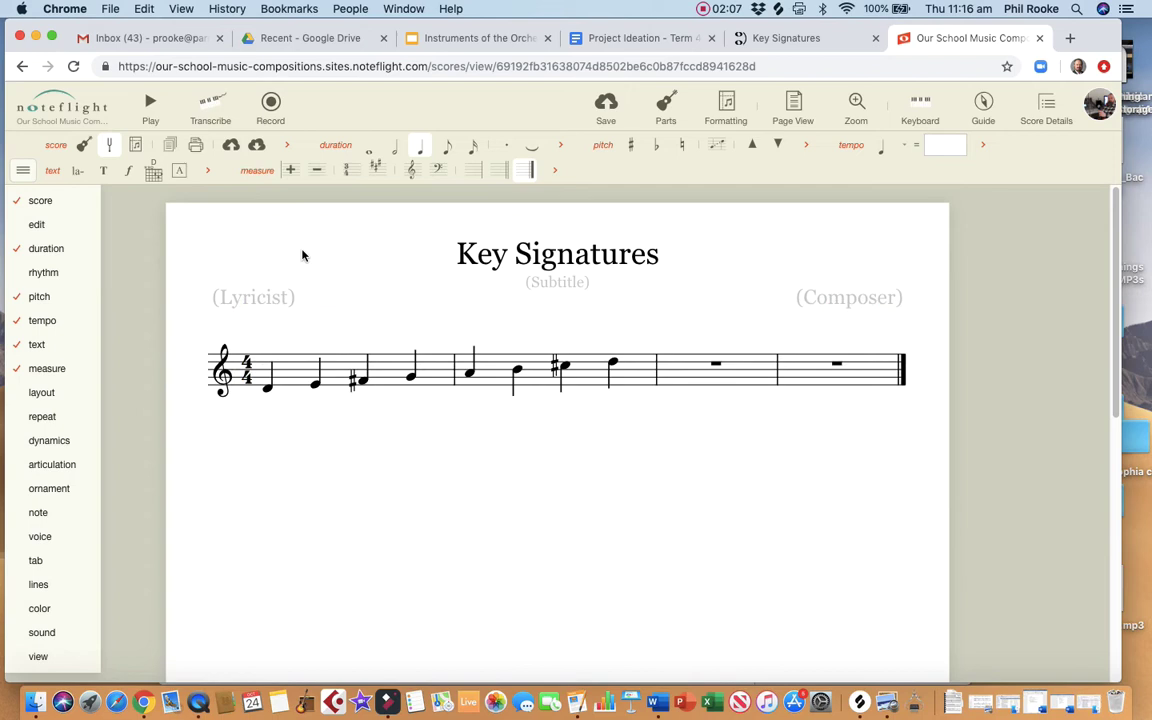
click(293, 373)
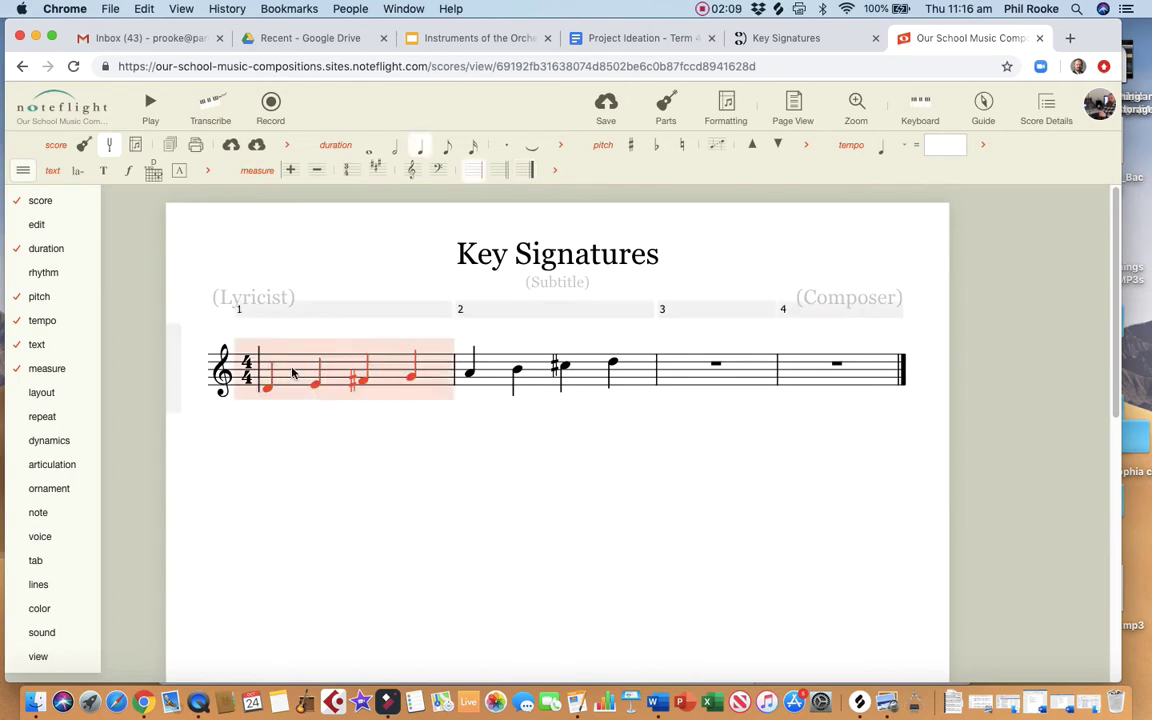
key(super+a)
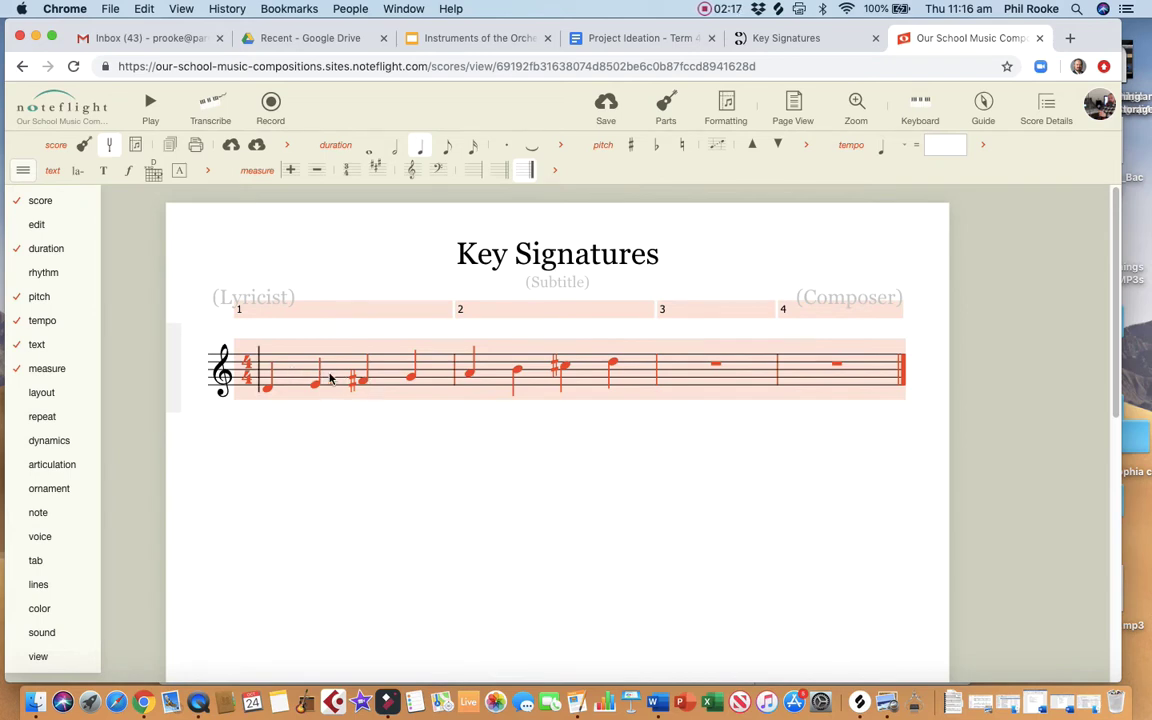
Apply a D major key signature to the selection and deselect the score
click(380, 172)
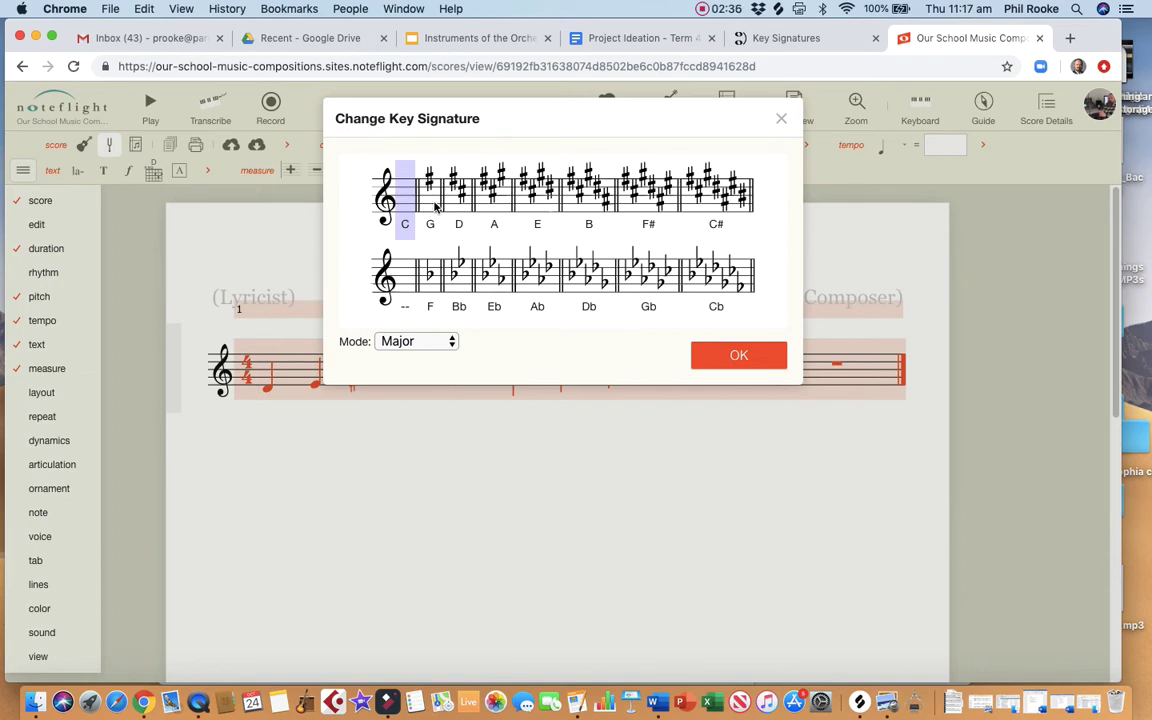
click(453, 205)
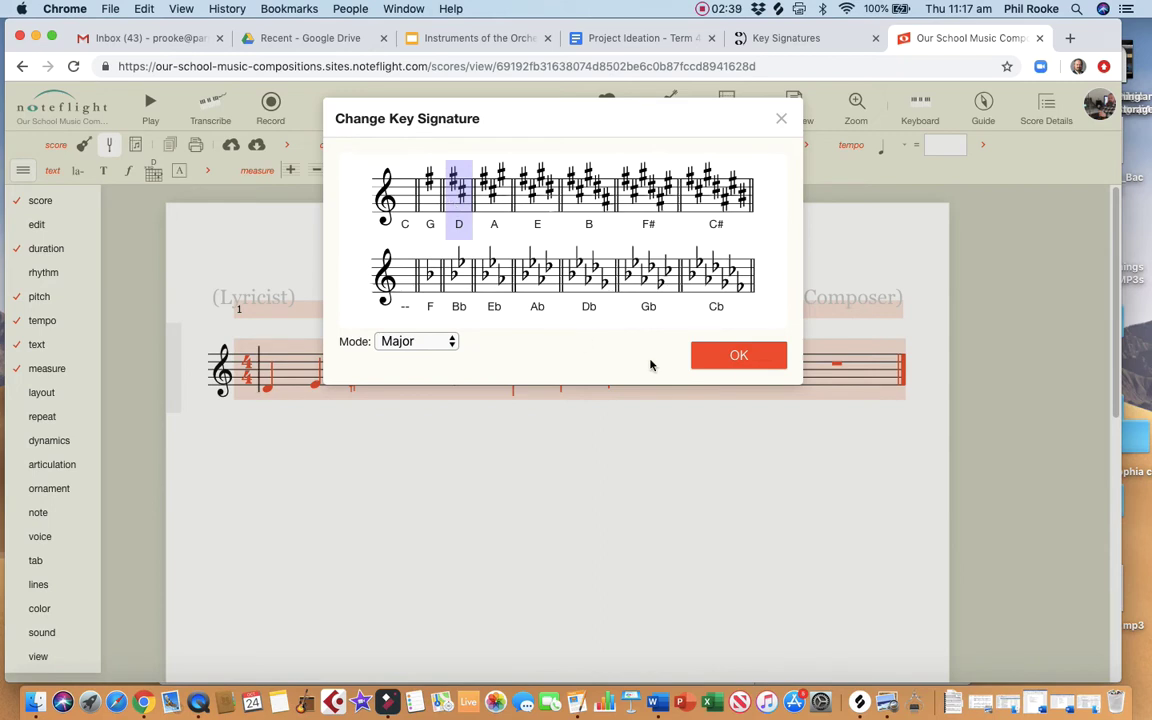
click(746, 362)
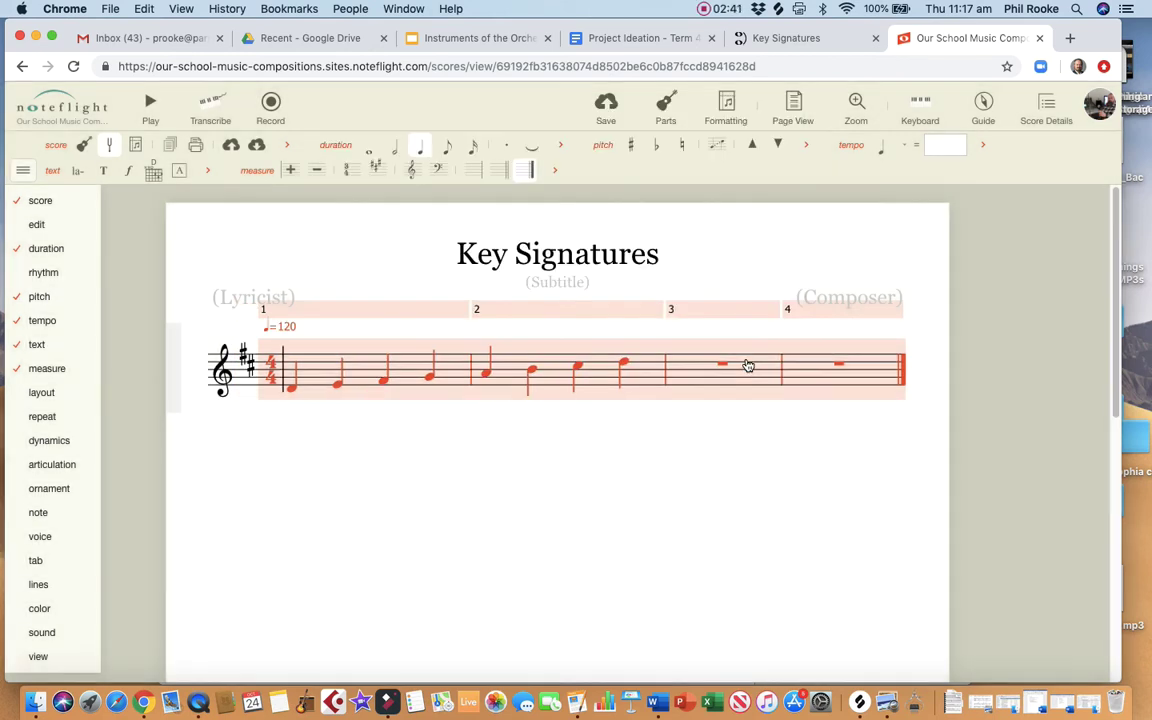
click(432, 418)
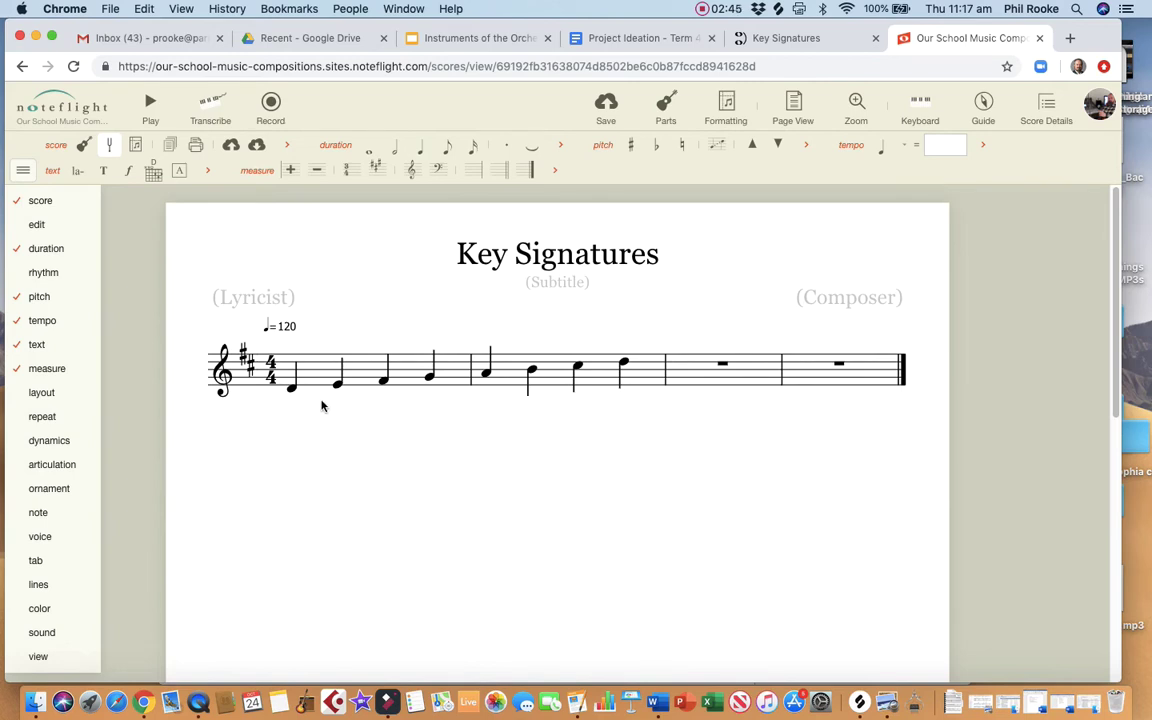
click(287, 374)
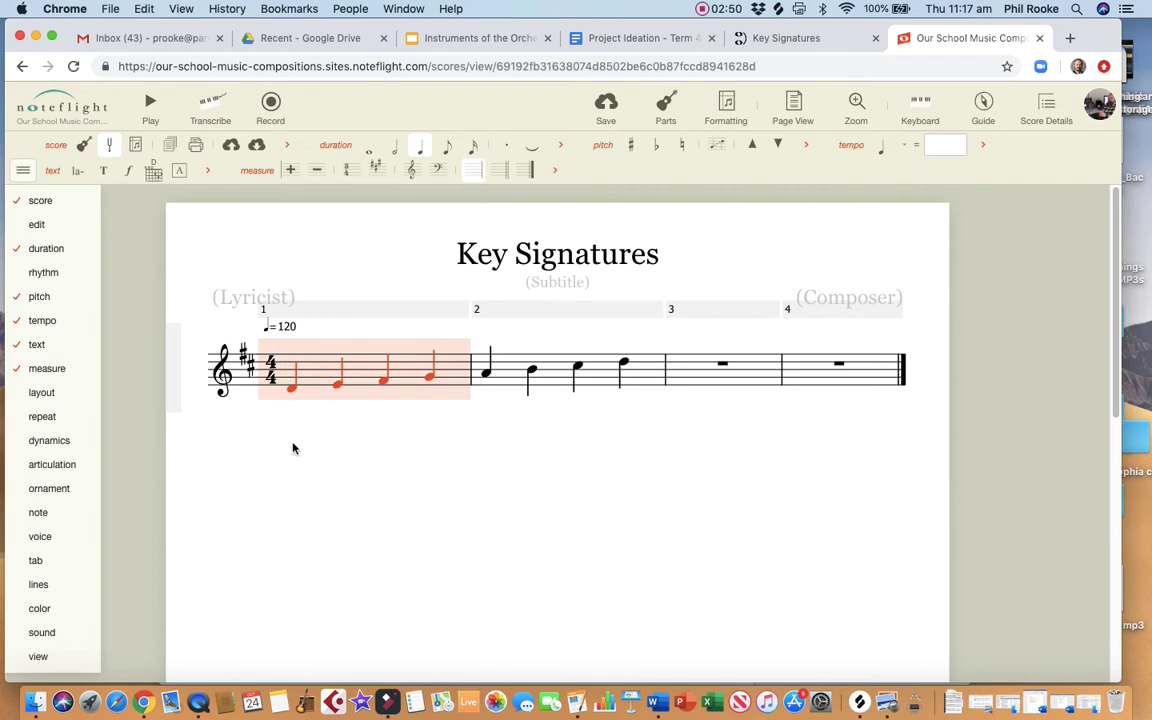
key(space)
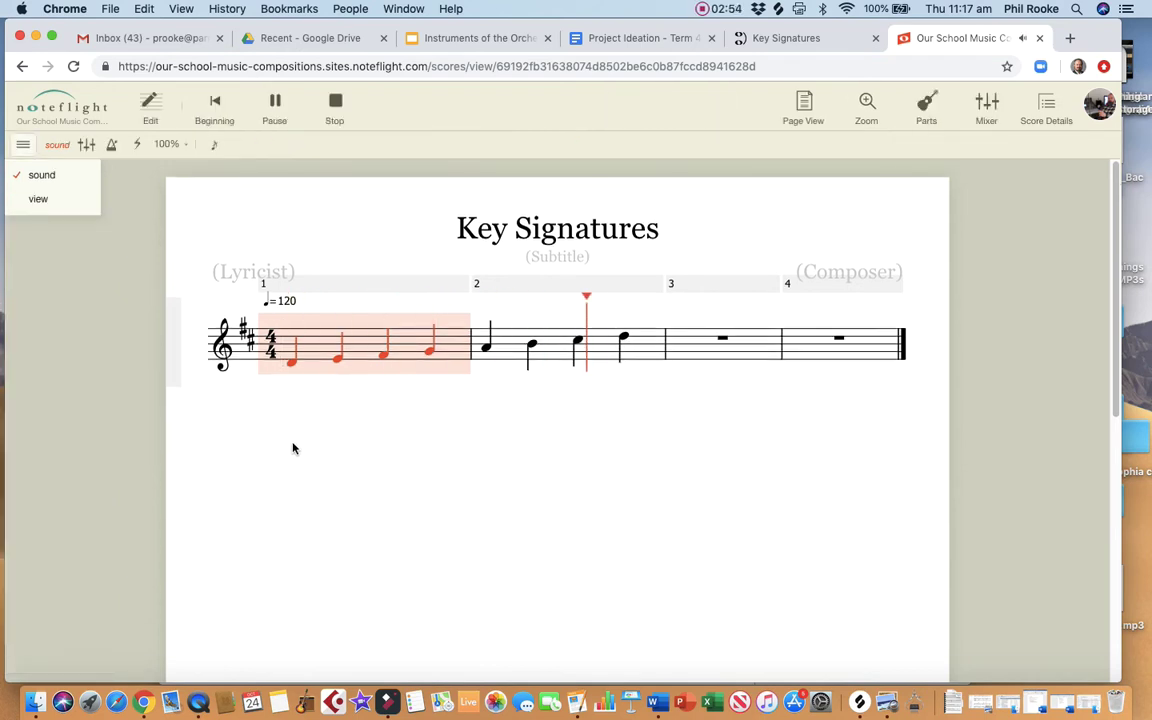
key(space)
click(291, 446)
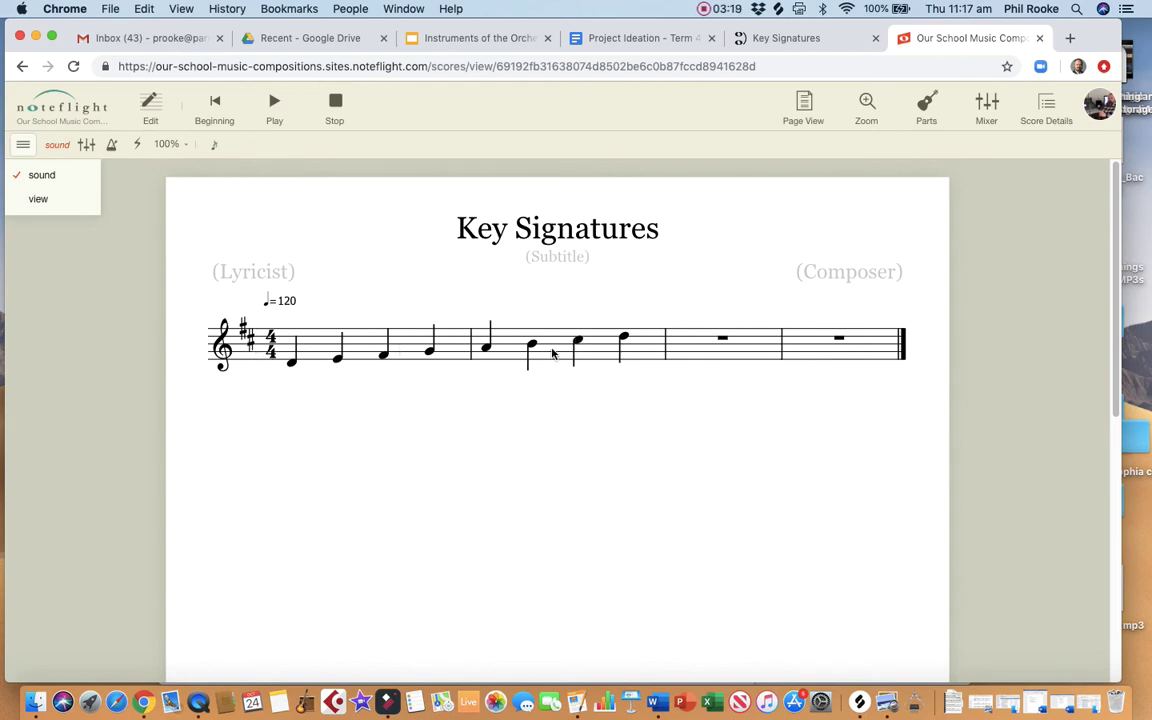
click(577, 345)
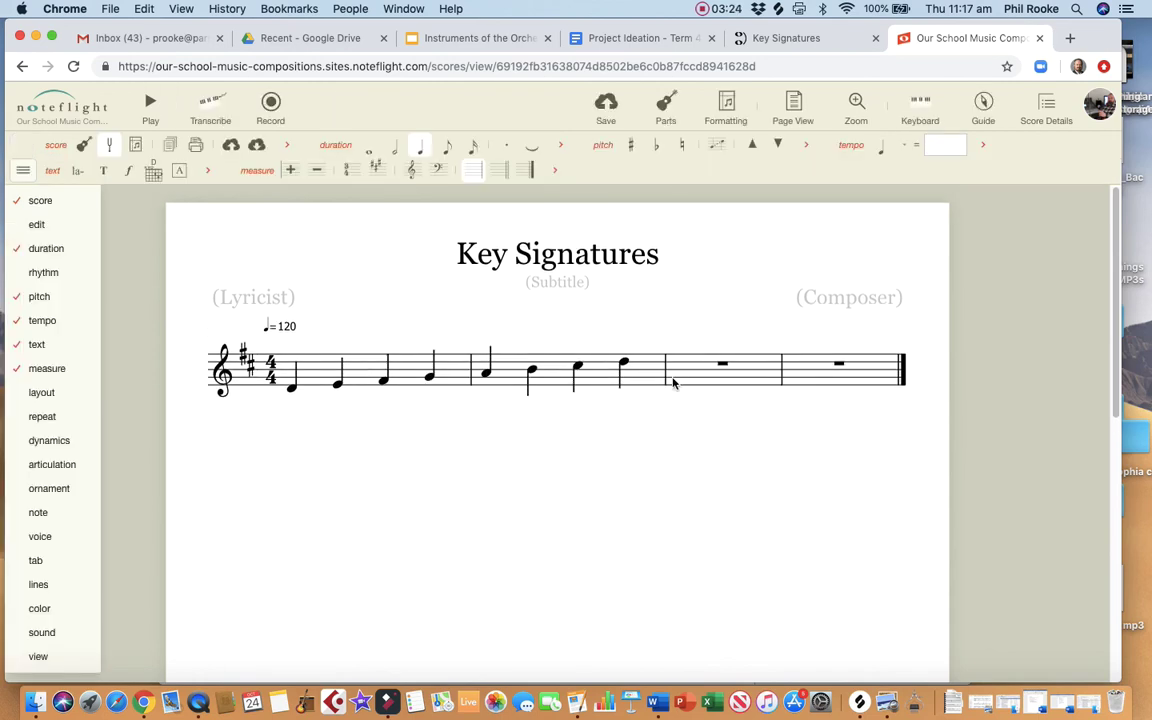
Enter quarter notes at the start of measure 3, delete them back to rests, then select measure 1
click(675, 380)
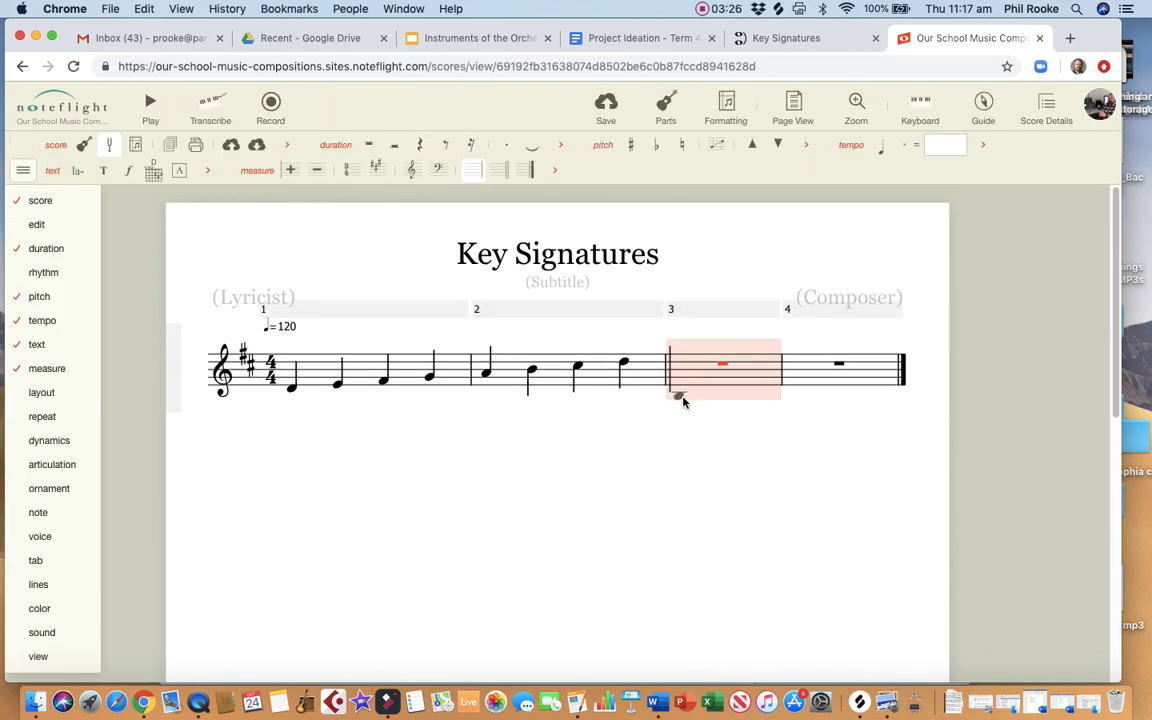
click(682, 398)
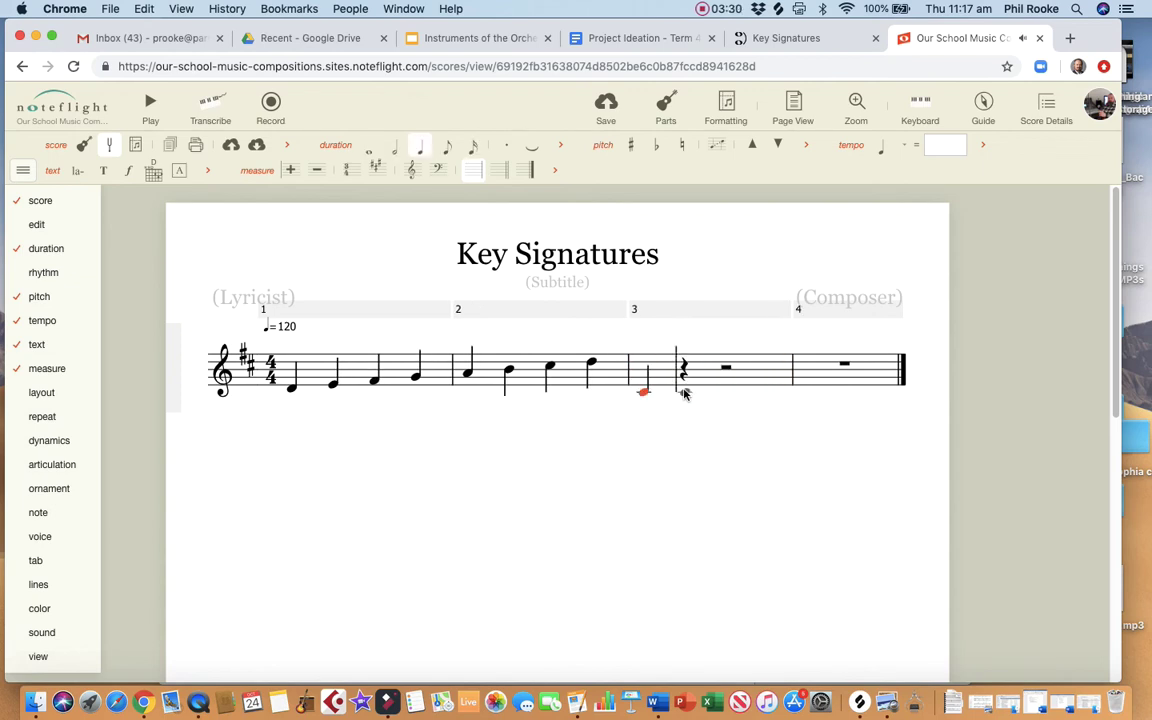
click(684, 389)
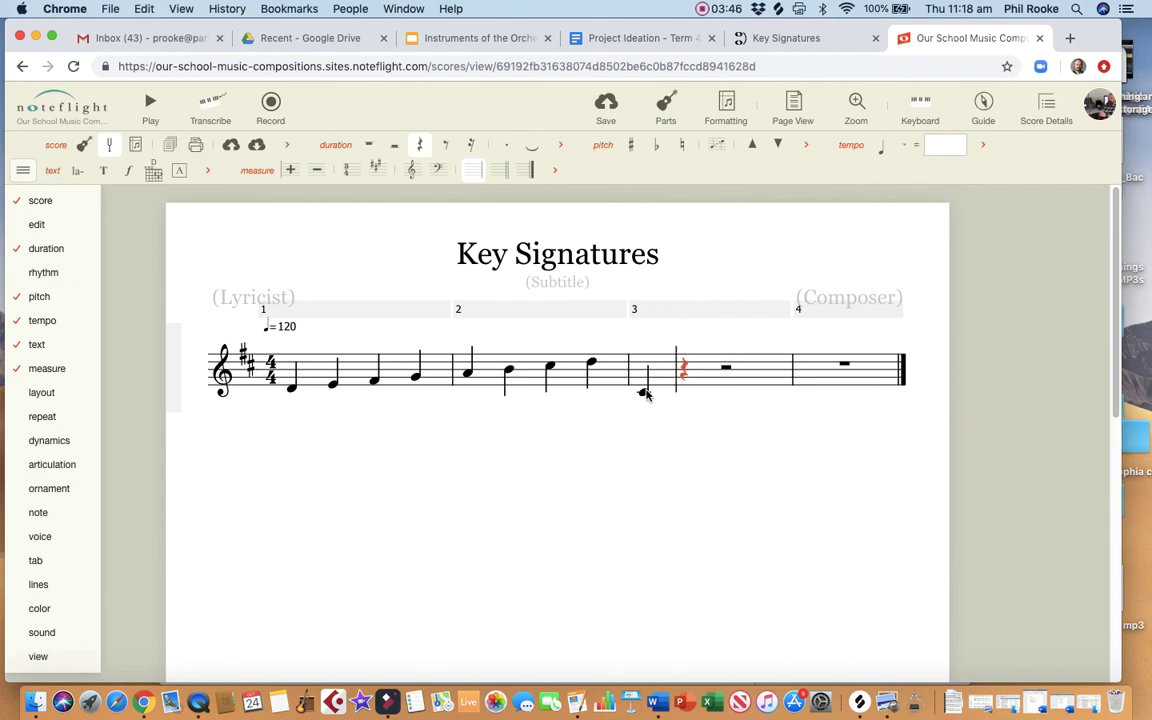
key(BackSpace)
key(BackSpace)
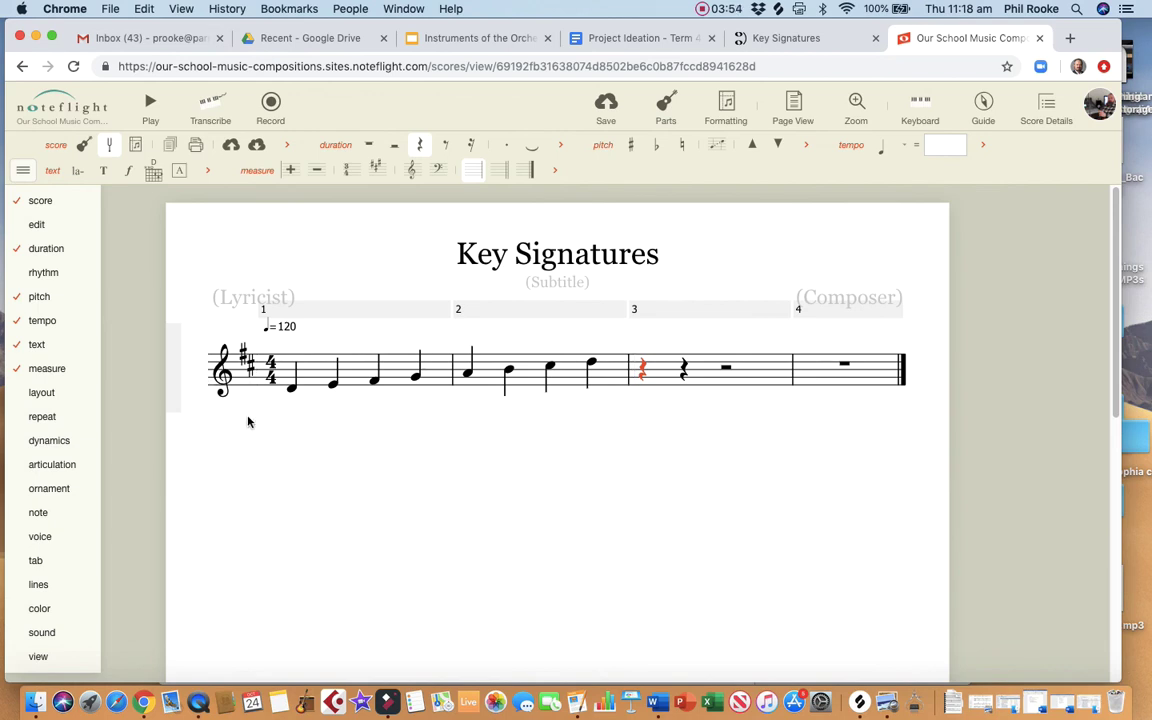
click(308, 382)
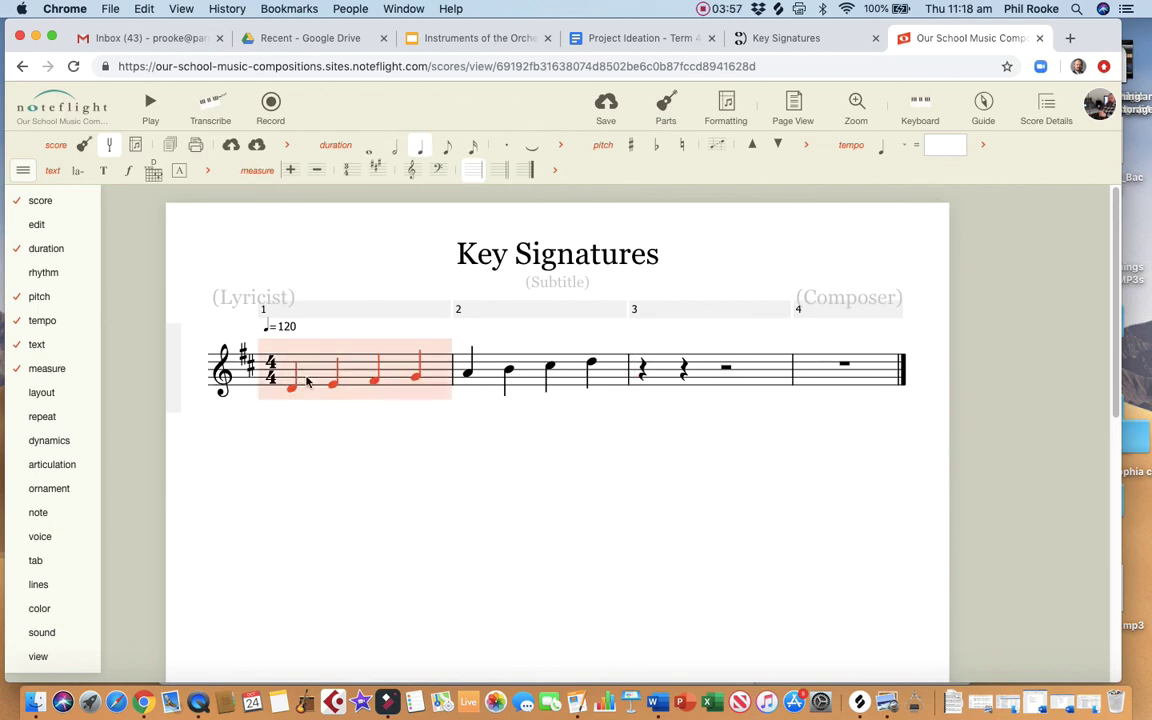
Select the whole score and bring up the key signature options
key(super+a)
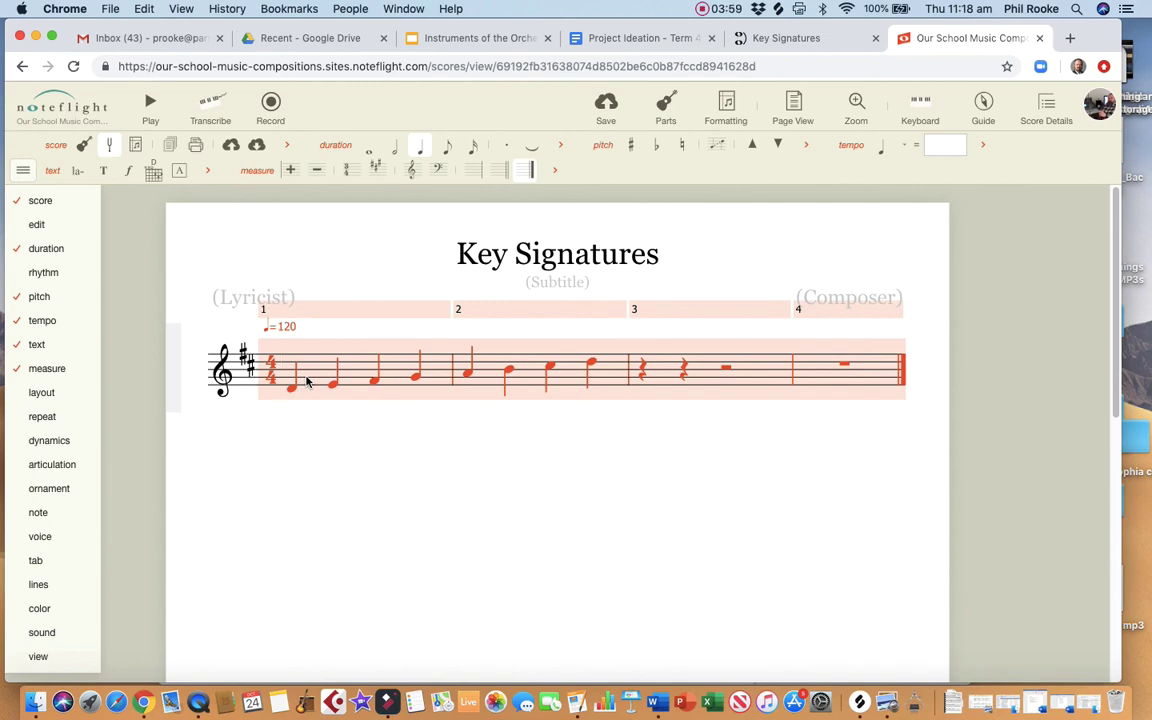
click(372, 170)
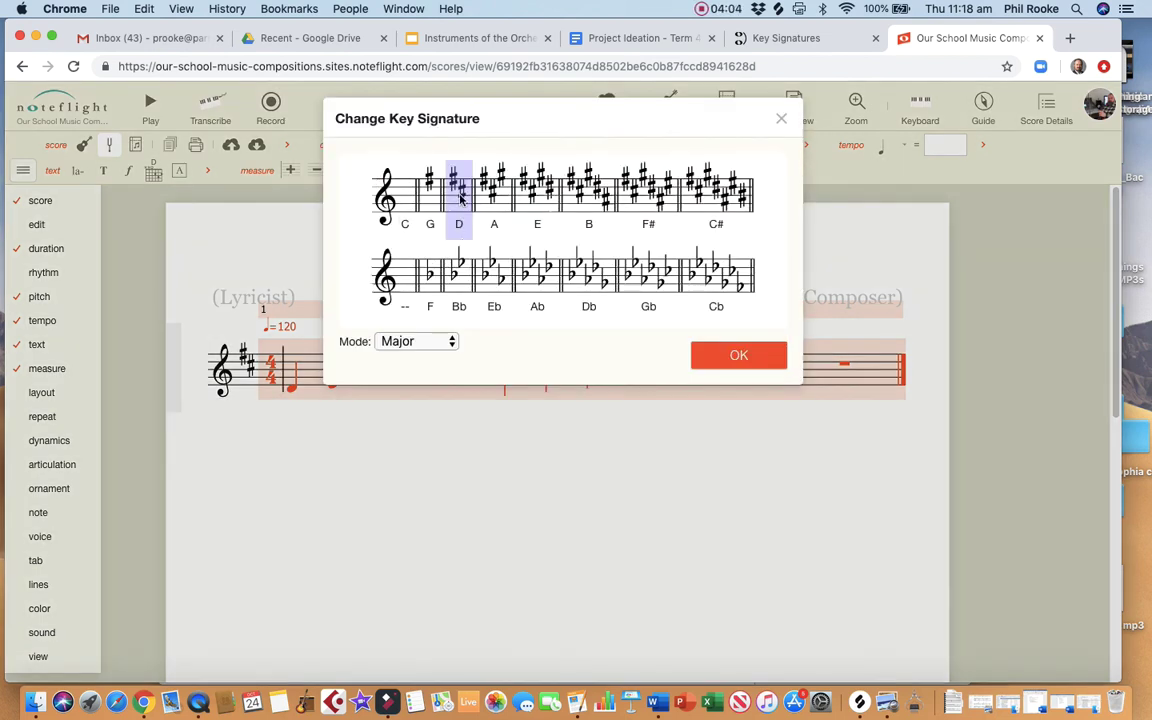